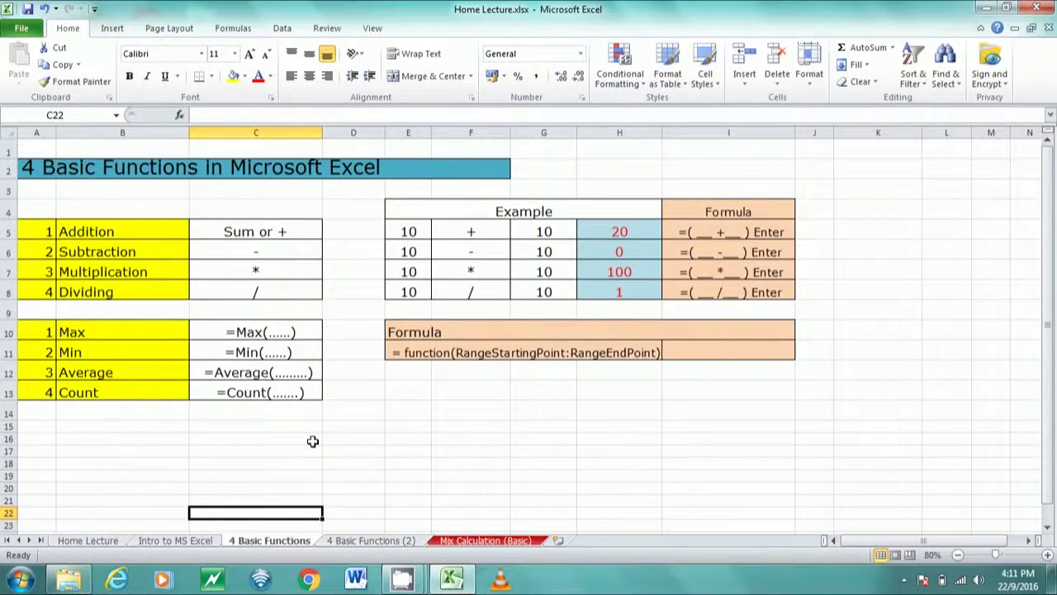
Review the four basic operators and worked examples, then go to the '4 Basic Functions (2)' sheet.
{"action": "left_click_drag", "start_coordinate": [36, 234], "coordinate": [249, 283]}
{"action": "left_click_drag", "start_coordinate": [233, 234], "coordinate": [246, 291]}
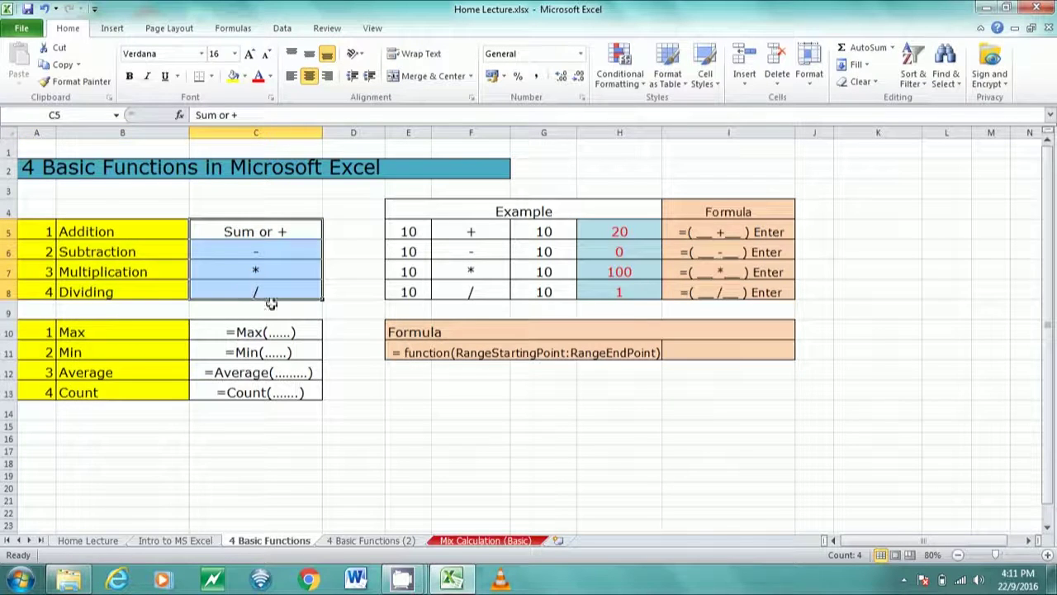
{"action": "left_click", "coordinate": [340, 252]}
{"action": "left_click_drag", "start_coordinate": [415, 229], "coordinate": [715, 287]}
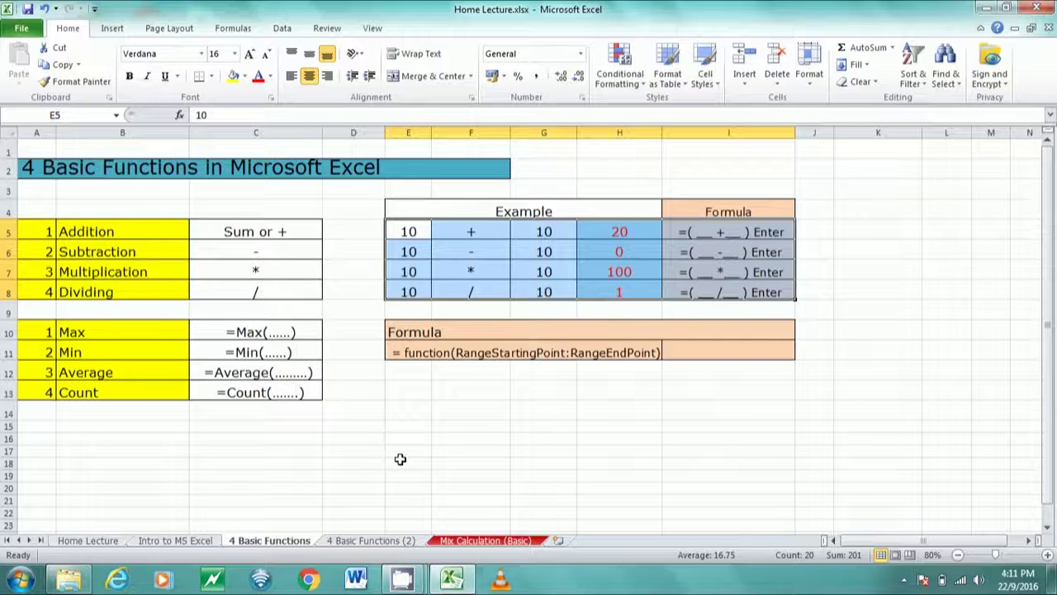
{"action": "left_click", "coordinate": [360, 541]}
Survey Exercises 1.1–1.4 and staff 1's January, February and March sales.
{"action": "scroll", "coordinate": [169, 303], "scroll_direction": "down", "scroll_amount": 1}
{"action": "scroll", "coordinate": [169, 303], "scroll_direction": "up", "scroll_amount": 1}
{"action": "left_click", "coordinate": [185, 227]}
{"action": "left_click", "coordinate": [576, 223]}
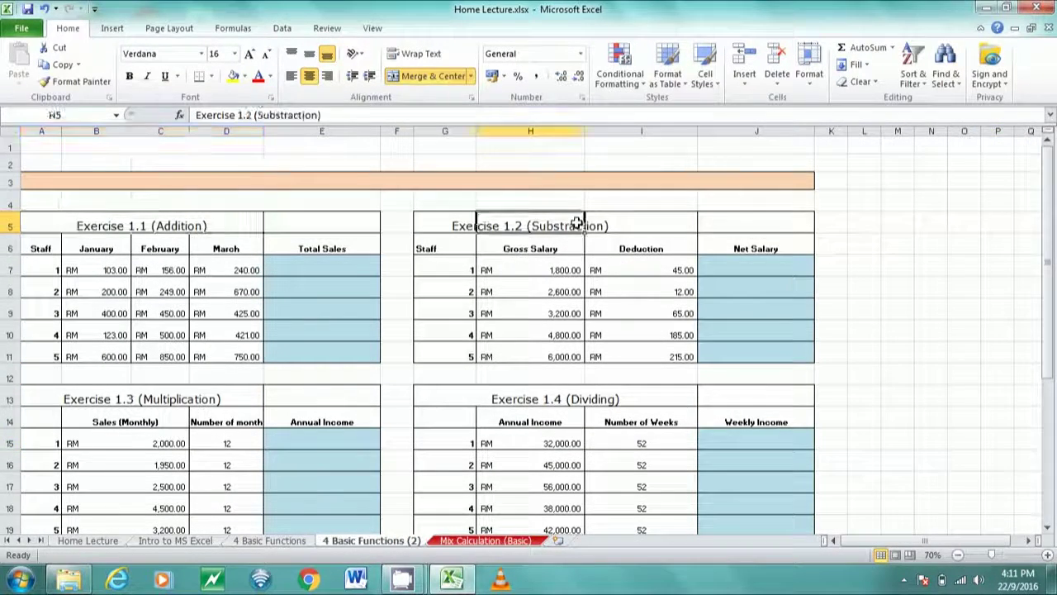
{"action": "scroll", "coordinate": [270, 470], "scroll_direction": "down", "scroll_amount": 1}
{"action": "left_click", "coordinate": [185, 342]}
{"action": "left_click", "coordinate": [628, 347]}
{"action": "scroll", "coordinate": [599, 421], "scroll_direction": "down", "scroll_amount": 1}
{"action": "scroll", "coordinate": [592, 430], "scroll_direction": "up", "scroll_amount": 2}
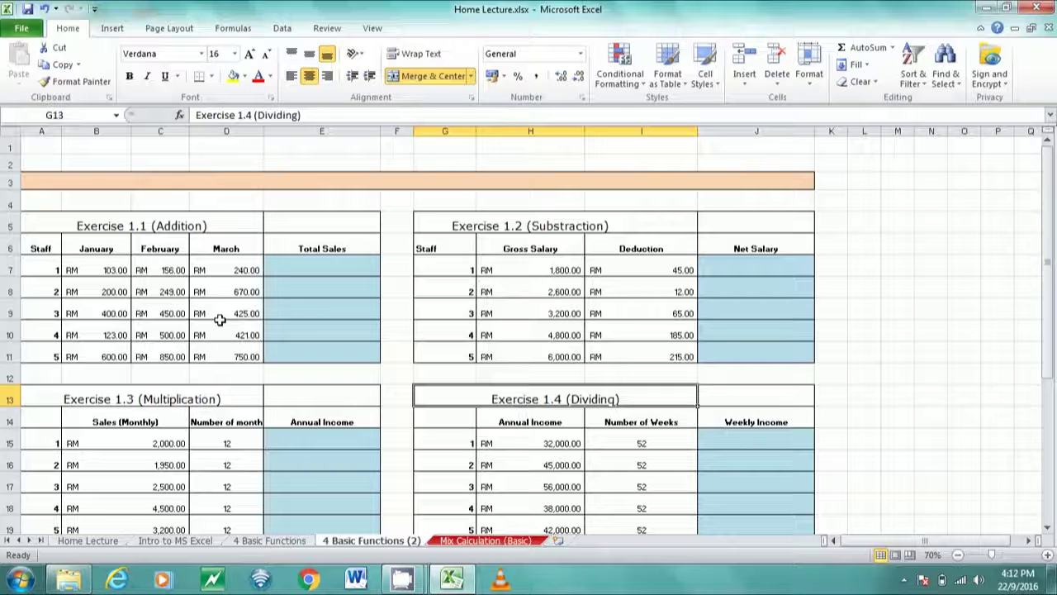
{"action": "left_click", "coordinate": [88, 270]}
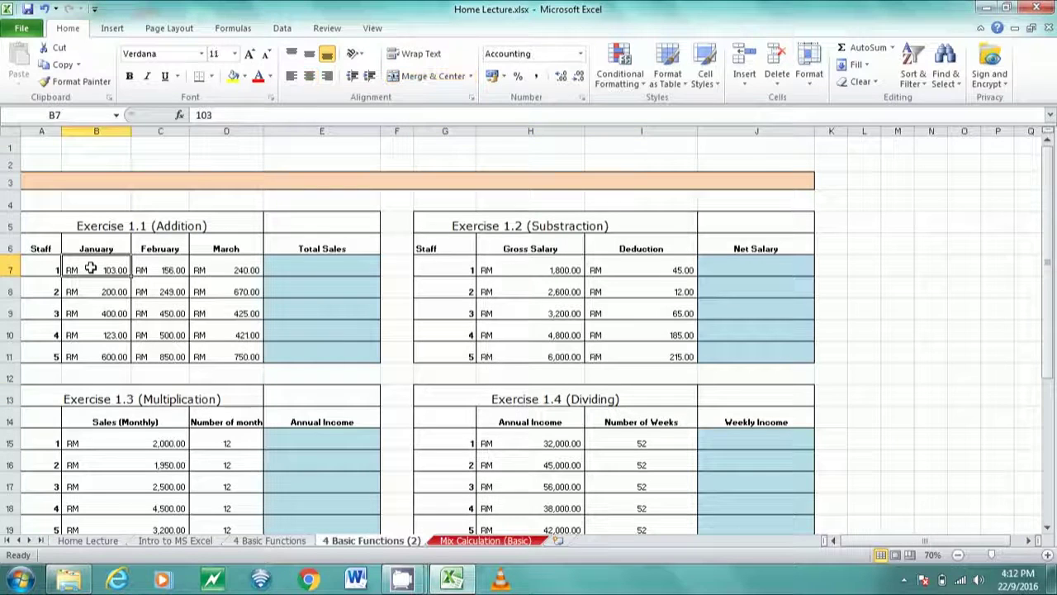
{"action": "left_click", "coordinate": [168, 266]}
{"action": "left_click", "coordinate": [240, 270]}
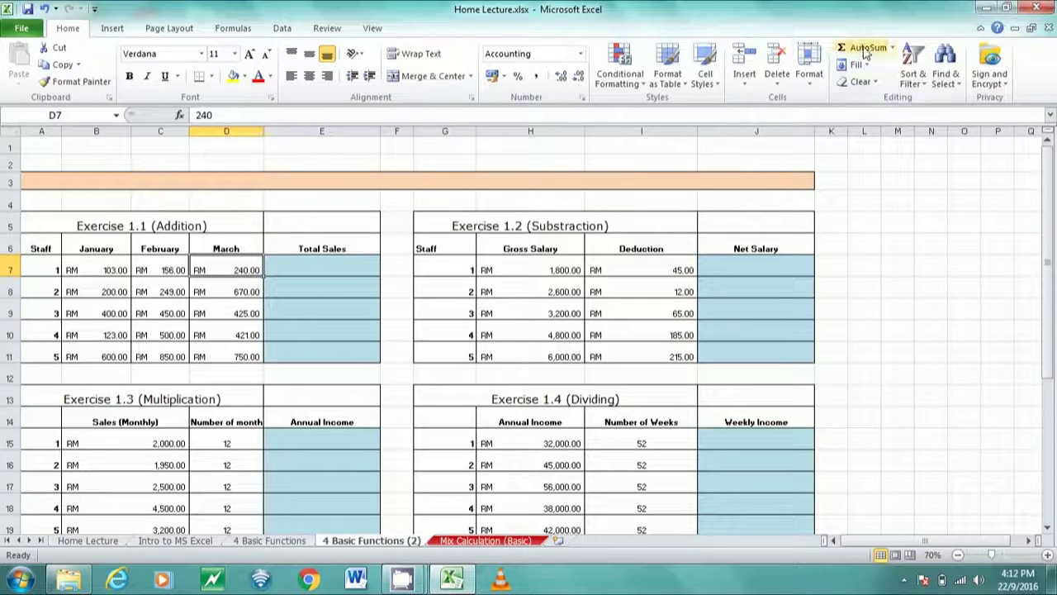
Cancel the started E7 entry and zoom the sheet to 100% around the Exercise 1.1 table.
{"action": "left_click", "coordinate": [309, 272]}
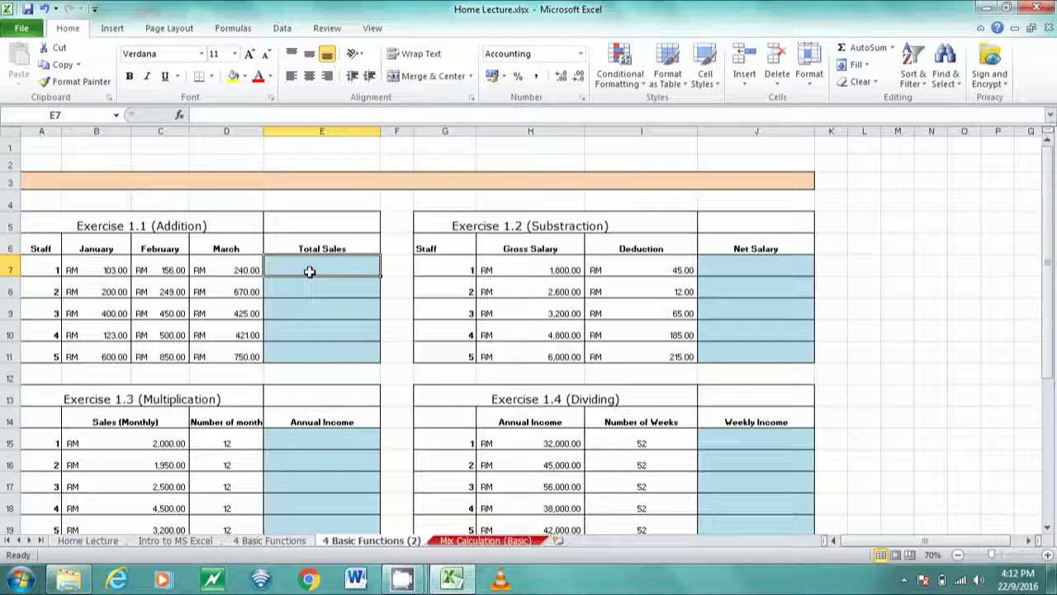
{"action": "type", "text": "="}
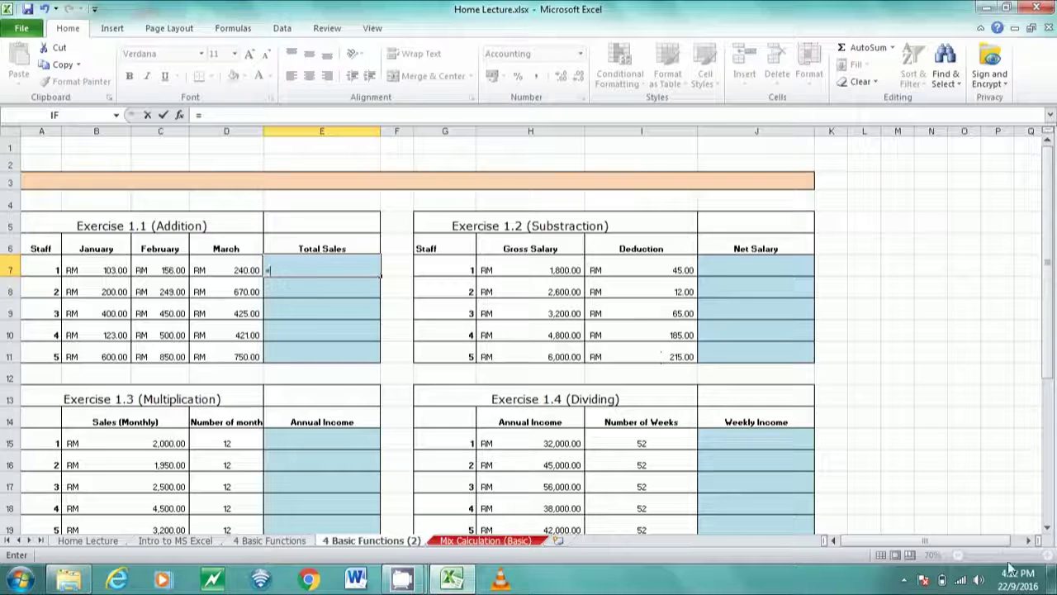
{"action": "key", "text": "Escape"}
{"action": "left_click", "coordinate": [1047, 555]}
{"action": "left_click", "coordinate": [1047, 555]}
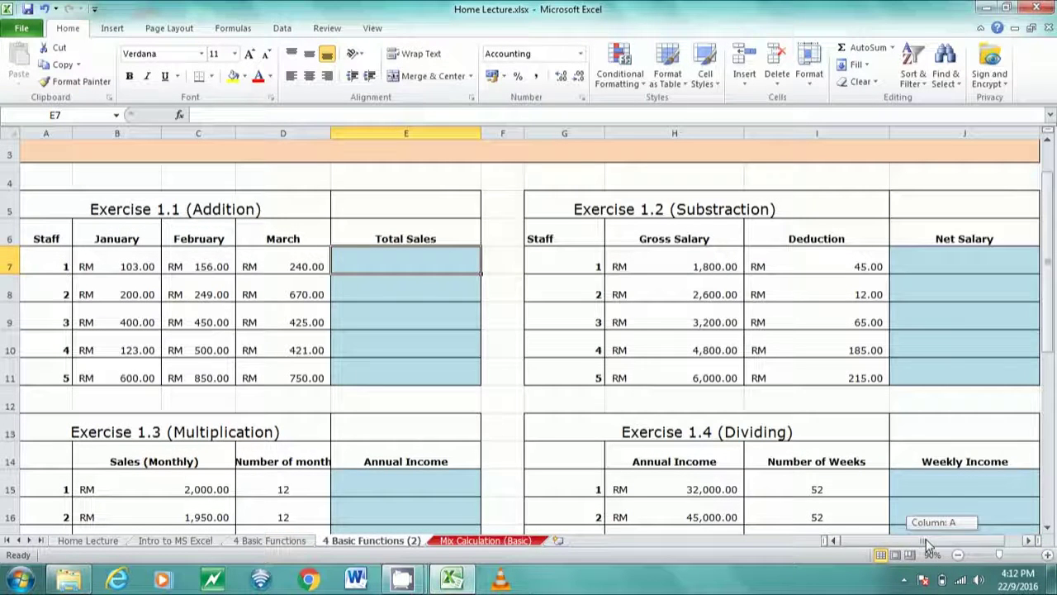
{"action": "left_click", "coordinate": [73, 210]}
{"action": "left_click_drag", "start_coordinate": [72, 210], "coordinate": [405, 379]}
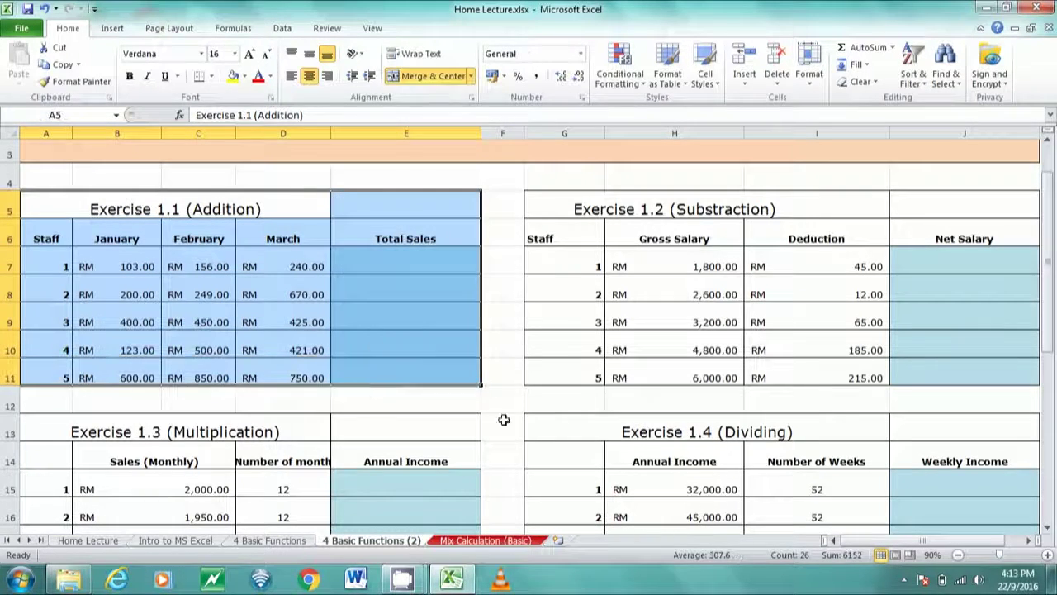
{"action": "left_click", "coordinate": [1047, 555]}
{"action": "left_click", "coordinate": [441, 321]}
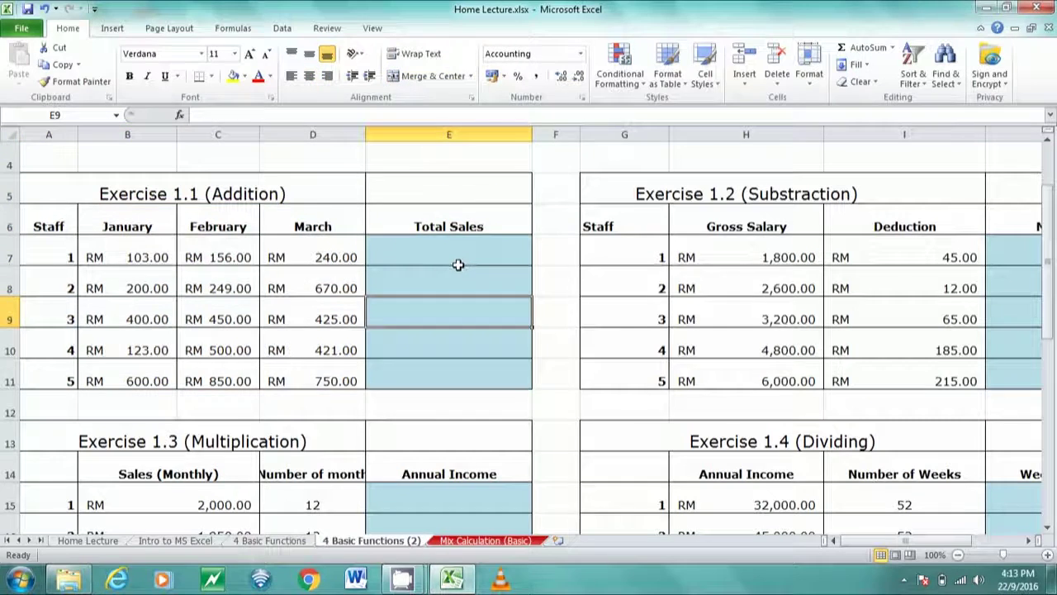
Enter =B7+C7+D7 in E7 for staff 1's Total Sales, giving RM 499.00.
{"action": "left_click", "coordinate": [454, 256]}
{"action": "type", "text": "="}
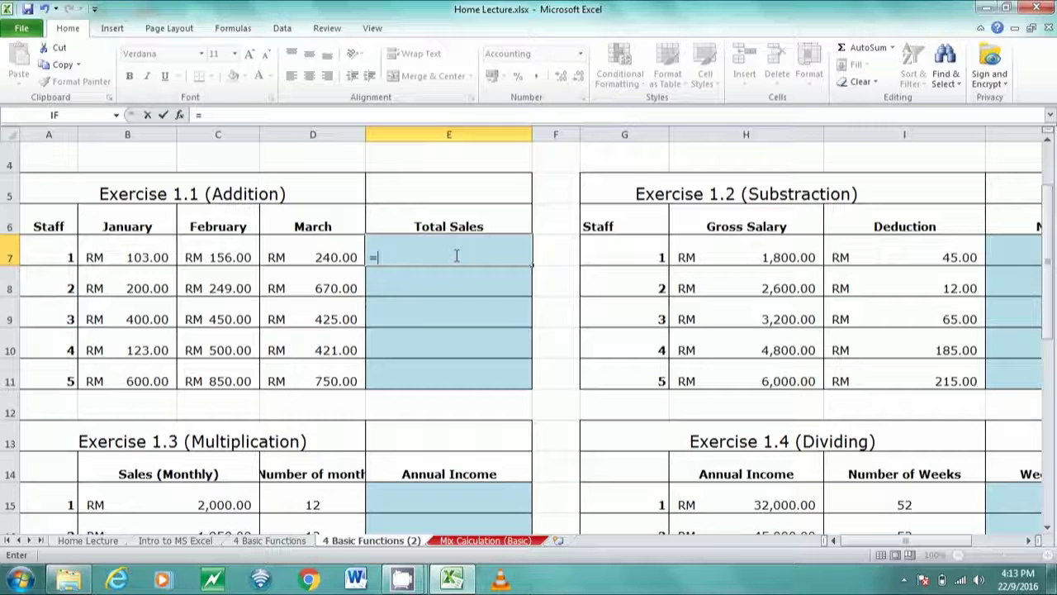
{"action": "left_click", "coordinate": [135, 259]}
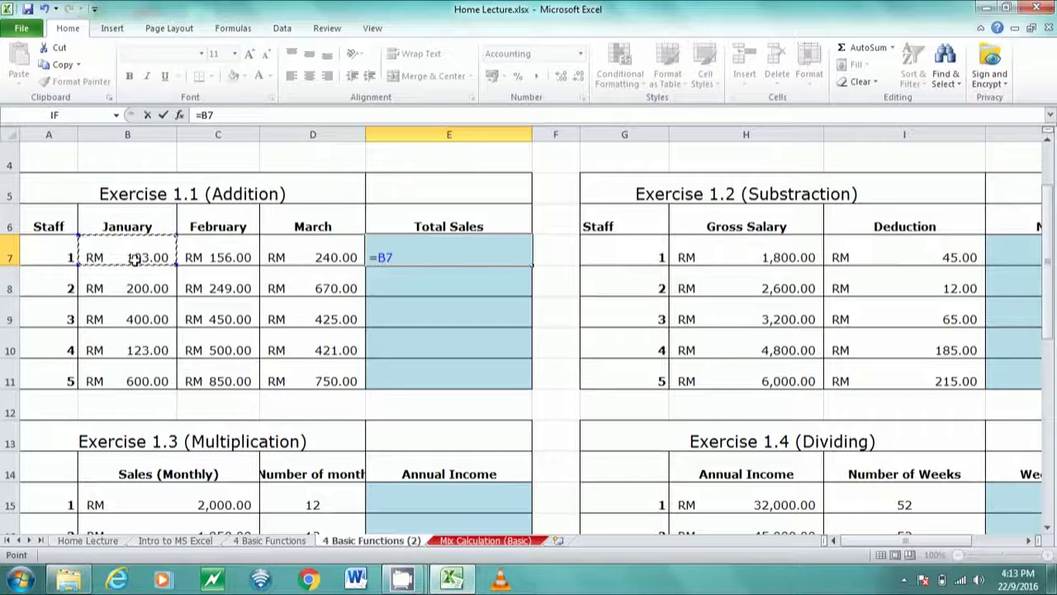
{"action": "type", "text": "+"}
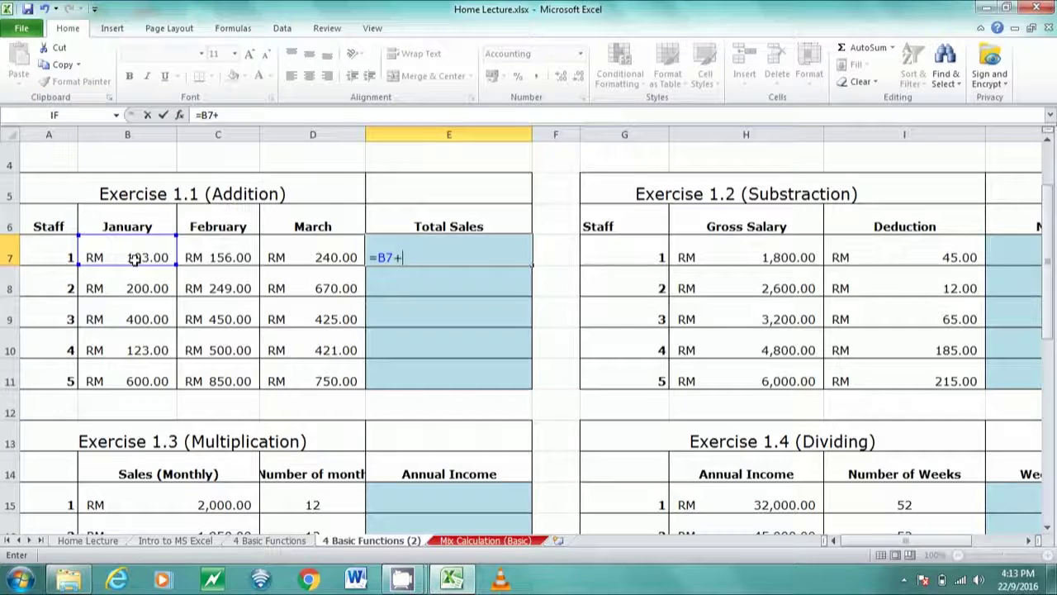
{"action": "left_click", "coordinate": [207, 256]}
{"action": "type", "text": "+"}
{"action": "left_click", "coordinate": [333, 246]}
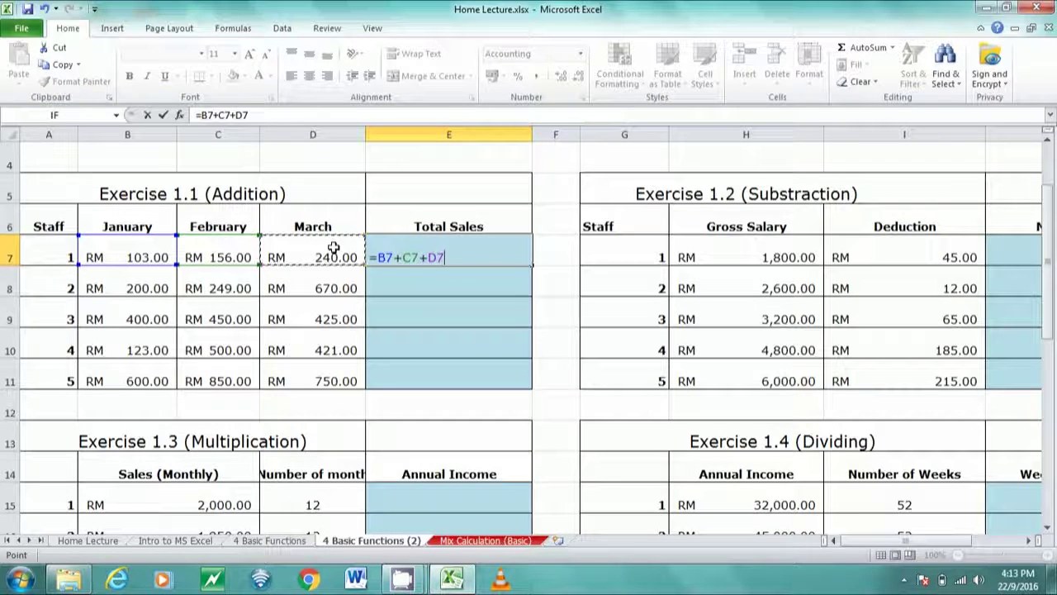
{"action": "key", "text": "Return"}
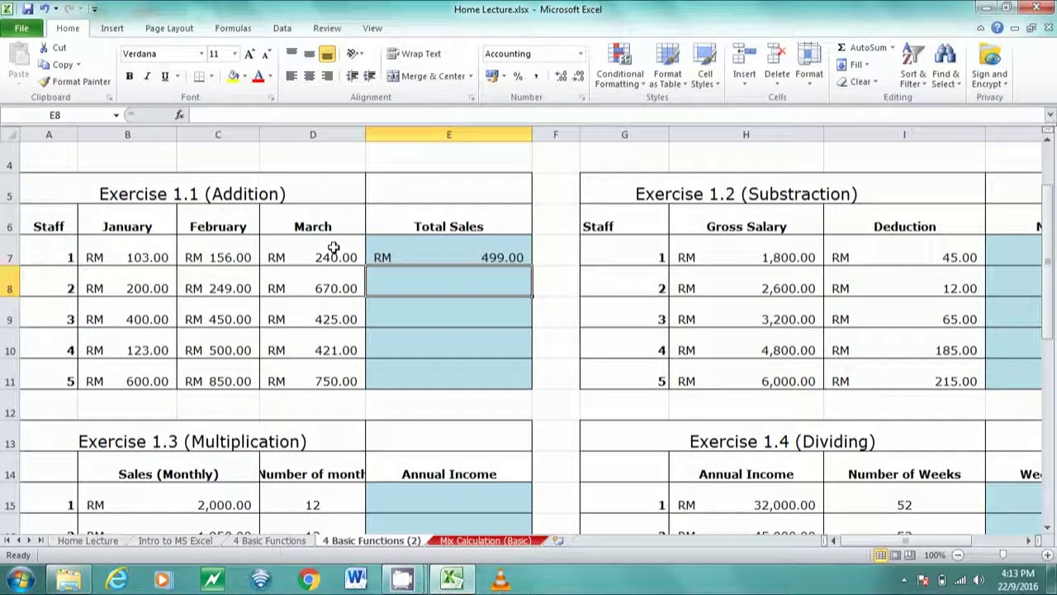
{"action": "left_click", "coordinate": [432, 247]}
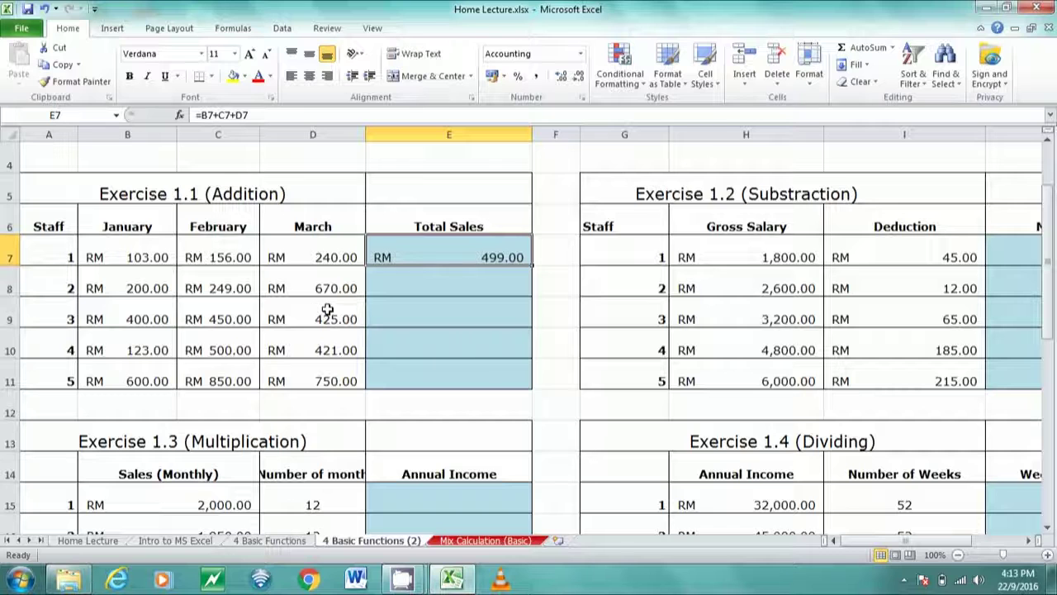
Enter =SUM(B8:D8) in E8 for staff 2's Total Sales, giving RM 1,119.00.
{"action": "left_click", "coordinate": [453, 284]}
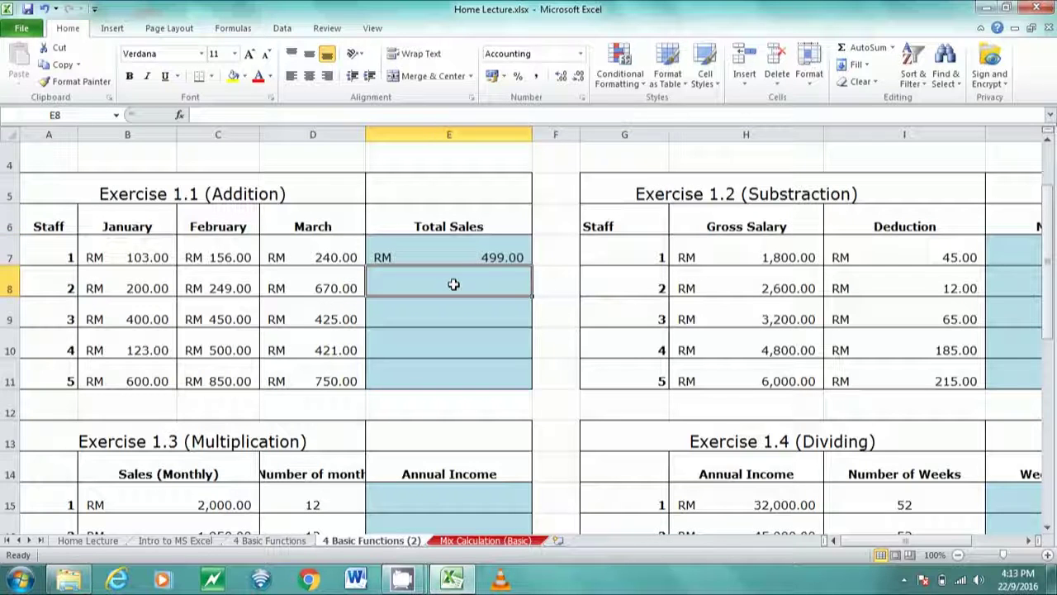
{"action": "type", "text": "="}
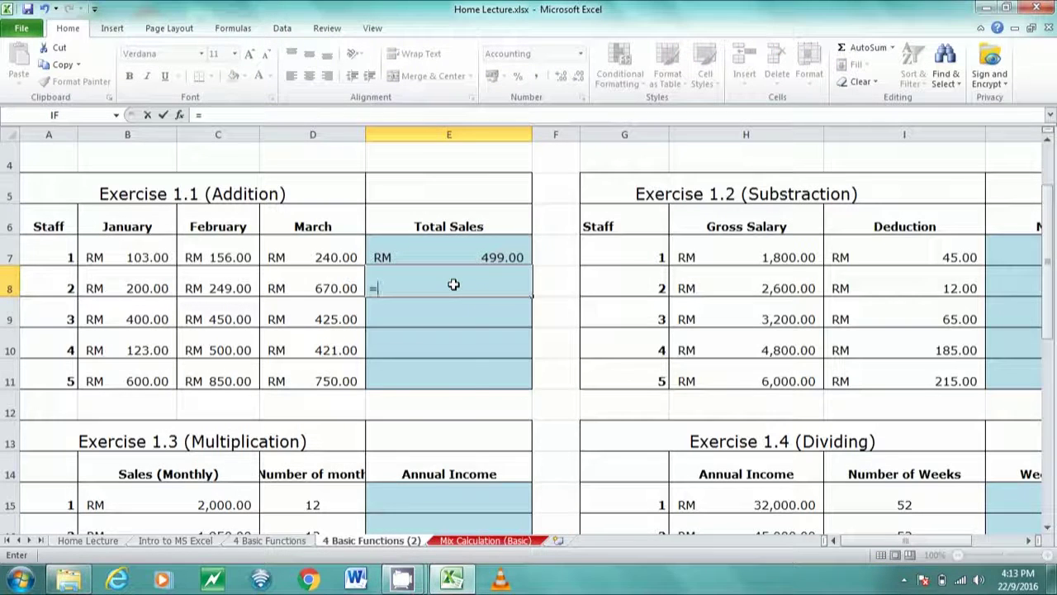
{"action": "type", "text": "sum"}
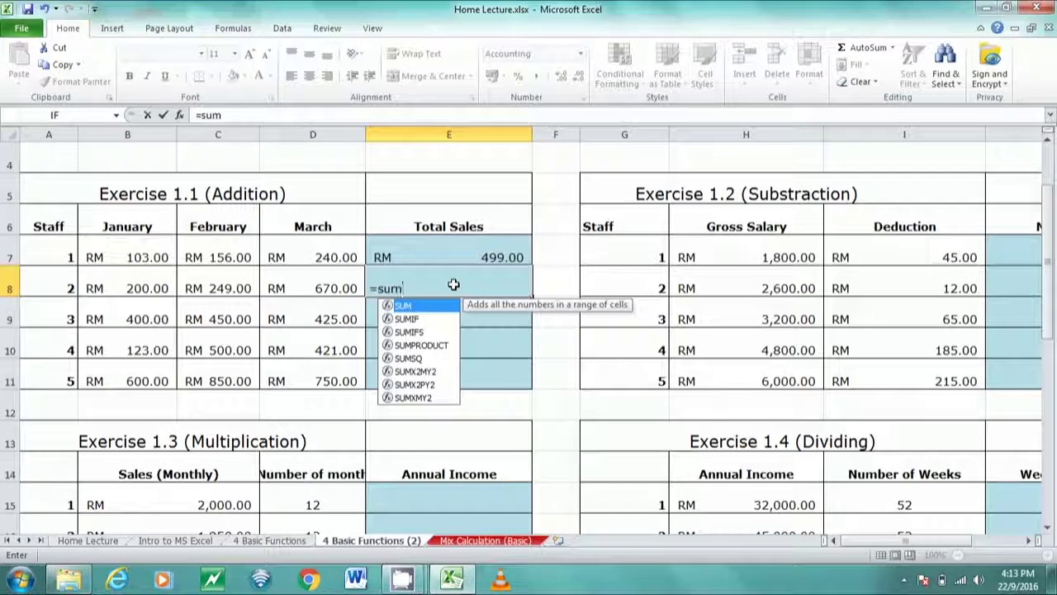
{"action": "double_click", "coordinate": [425, 307]}
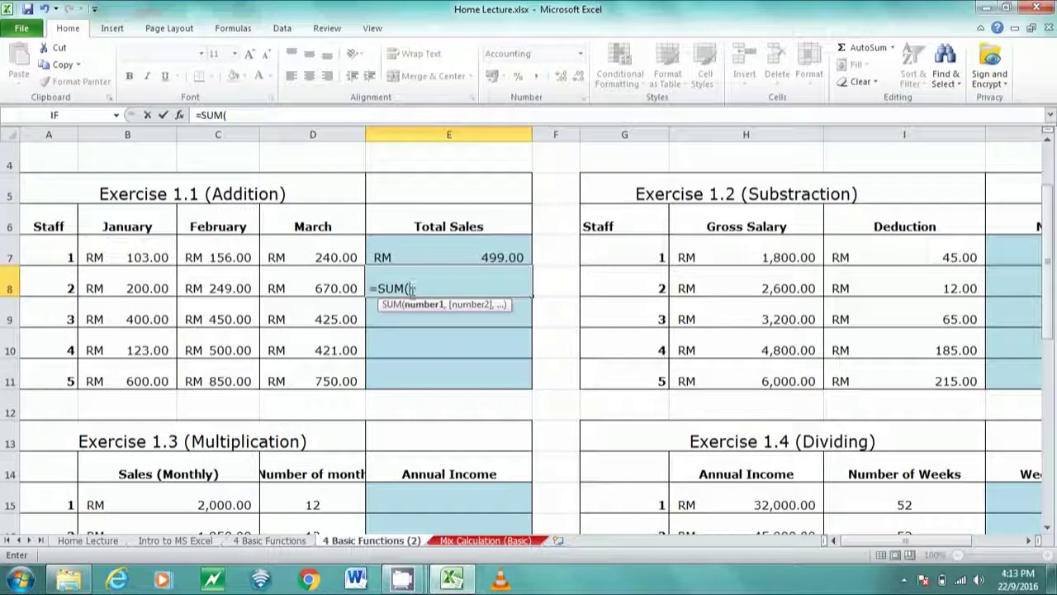
{"action": "left_click_drag", "start_coordinate": [111, 281], "coordinate": [286, 292]}
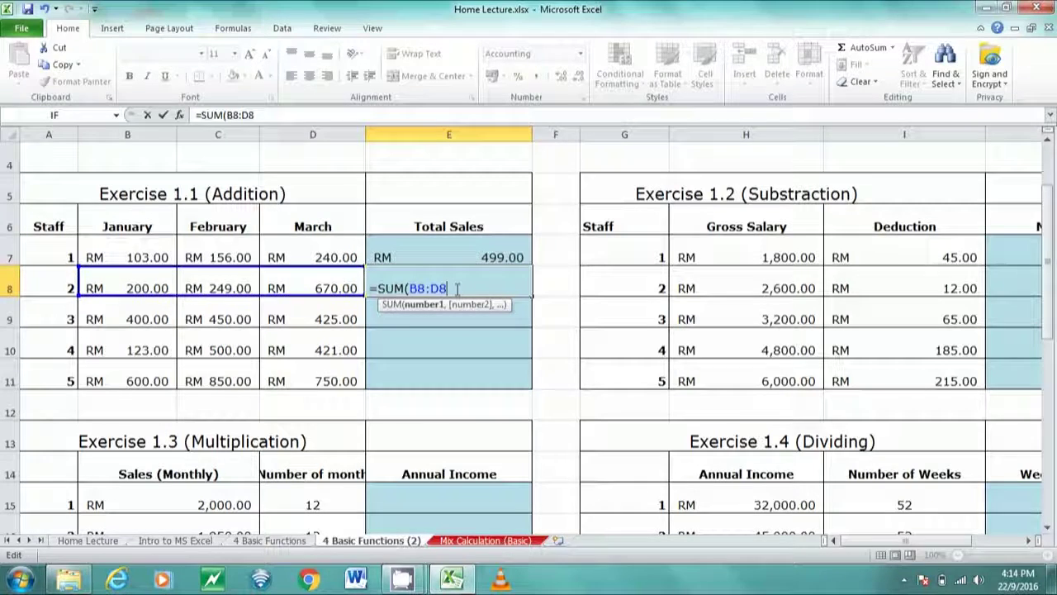
{"action": "key", "text": "Return"}
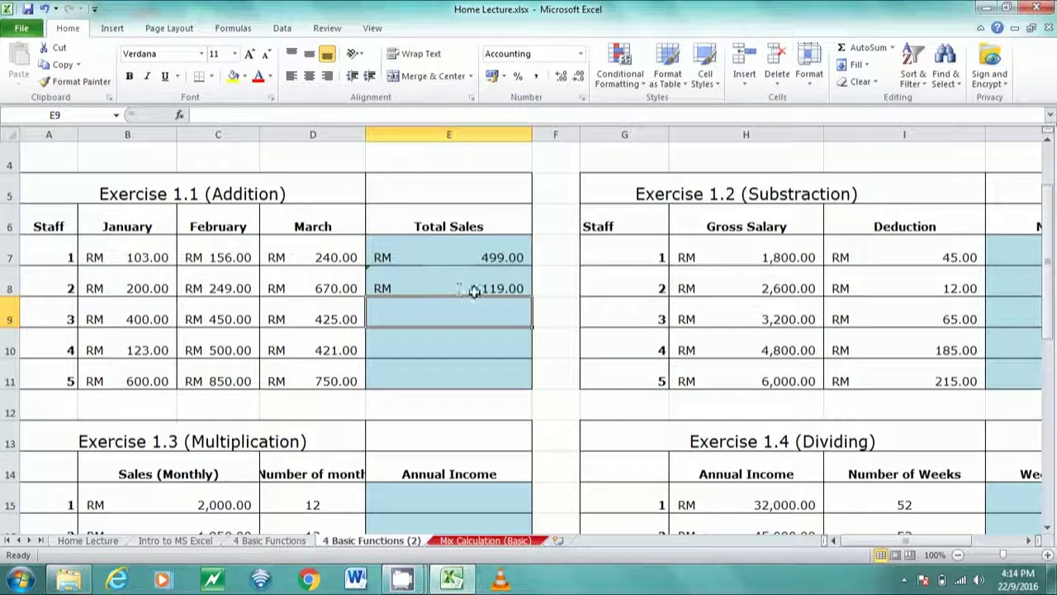
{"action": "left_click", "coordinate": [465, 288]}
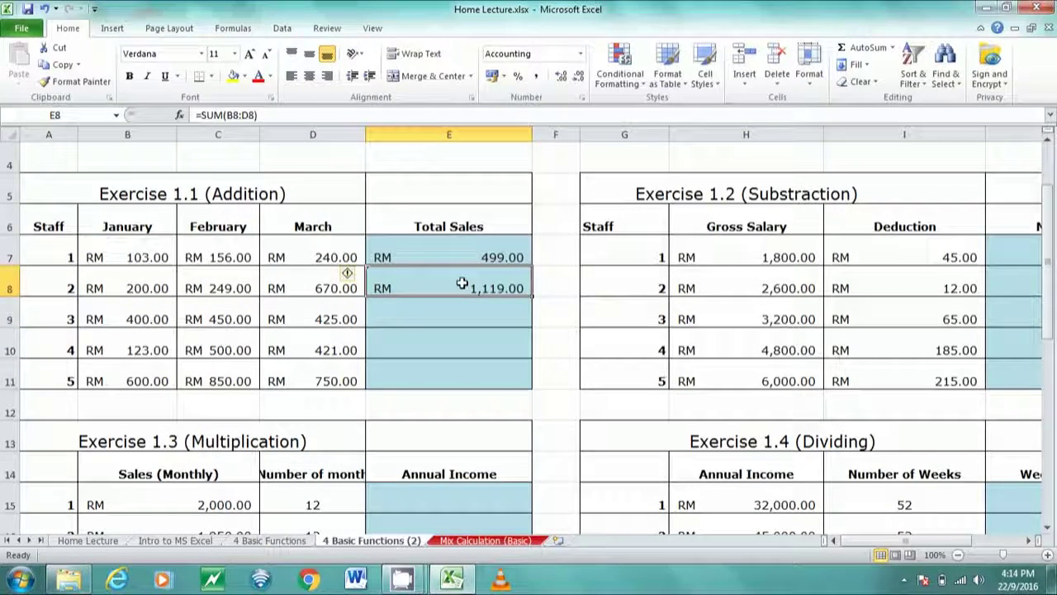
Recheck E8's SUM formula unchanged, then start an AutoSum formula in E9.
{"action": "double_click", "coordinate": [468, 286]}
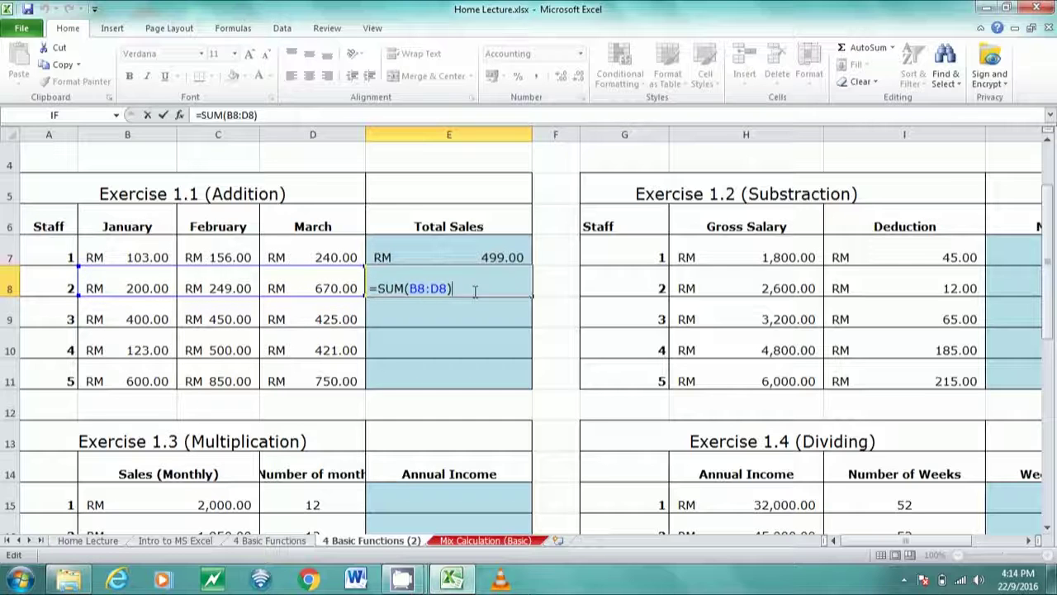
{"action": "key", "text": "Return"}
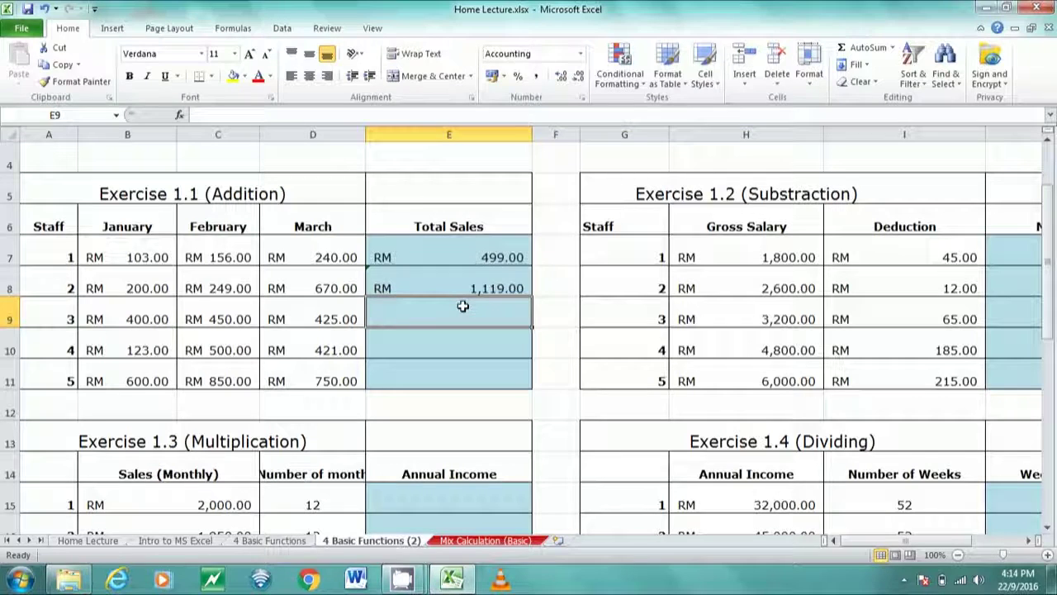
{"action": "left_click", "coordinate": [893, 48]}
{"action": "left_click", "coordinate": [882, 69]}
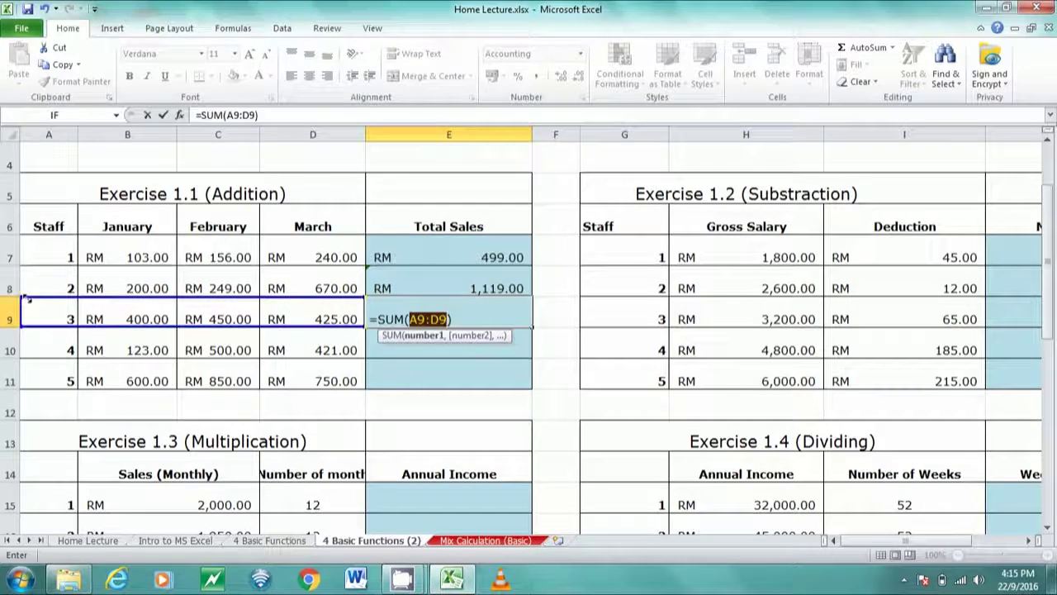
Set staff 3's SUM range in E9 to B9:D9, giving RM 1,275.00.
{"action": "type", "text": "B9:D9"}
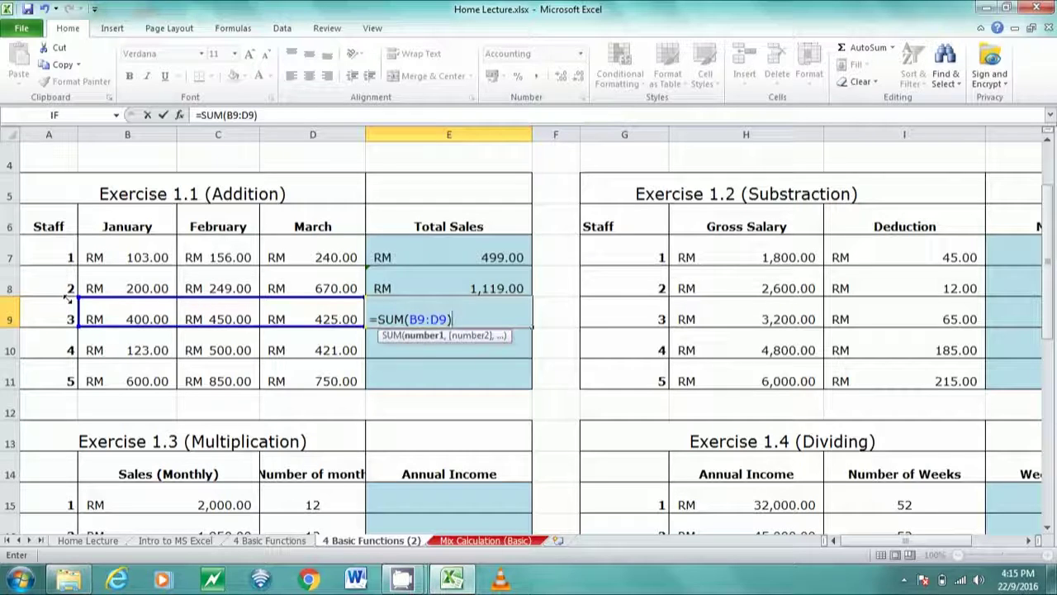
{"action": "left_click_drag", "start_coordinate": [74, 304], "coordinate": [196, 300]}
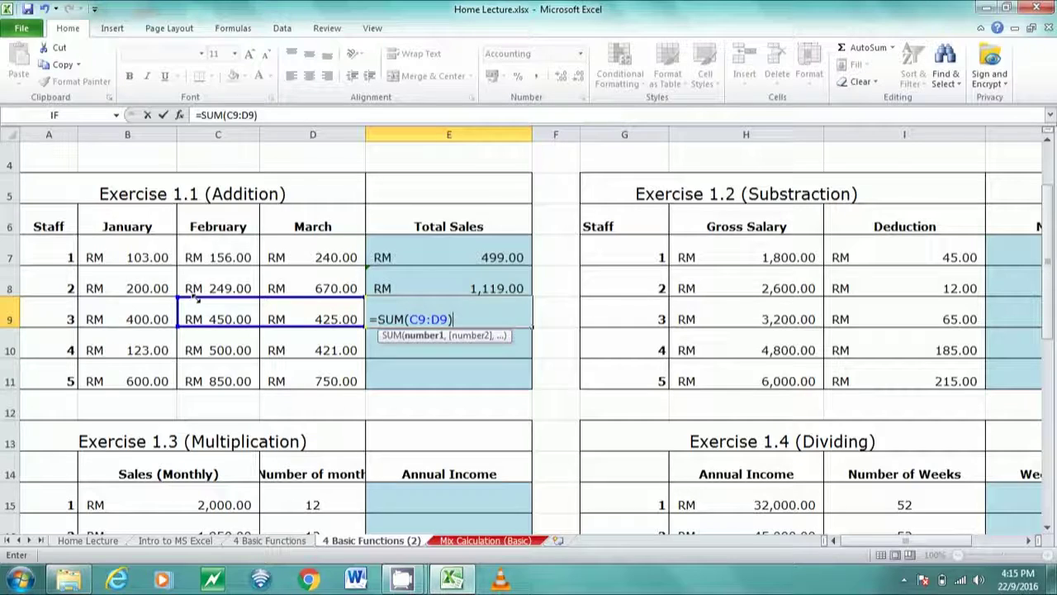
{"action": "mouse_move", "coordinate": [191, 298]}
{"action": "left_mouse_down"}
{"action": "mouse_move", "coordinate": [94, 300]}
{"action": "mouse_move", "coordinate": [253, 302]}
{"action": "mouse_move", "coordinate": [179, 305]}
{"action": "left_mouse_up"}
{"action": "left_click_drag", "start_coordinate": [179, 306], "coordinate": [91, 305]}
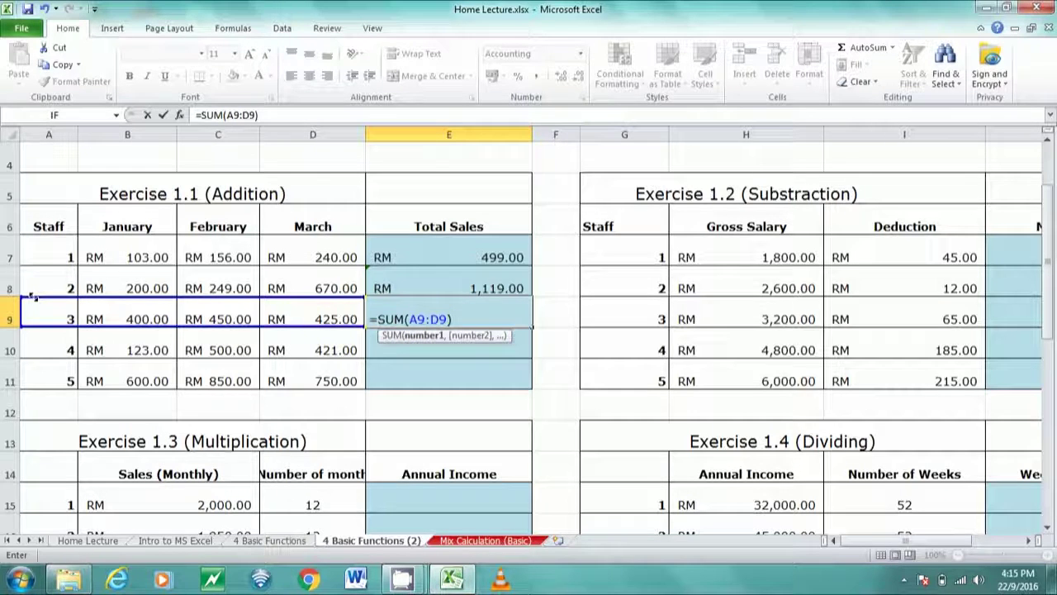
{"action": "mouse_move", "coordinate": [85, 301]}
{"action": "left_mouse_down"}
{"action": "mouse_move", "coordinate": [184, 302]}
{"action": "mouse_move", "coordinate": [98, 305]}
{"action": "left_mouse_up"}
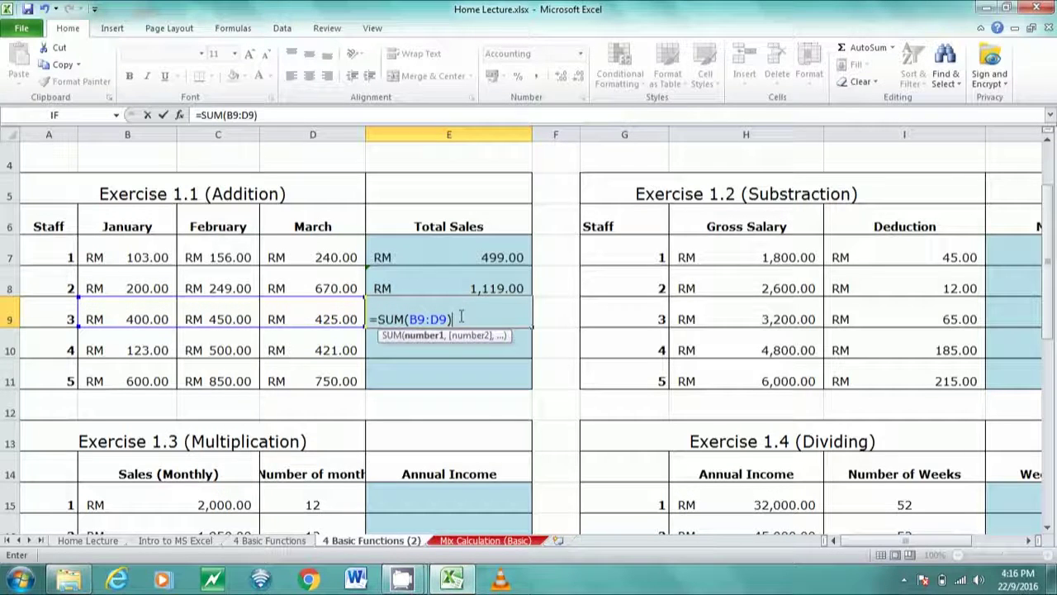
{"action": "key", "text": "Return"}
Point out staff 3's March, February and January sales that were summed.
{"action": "left_click", "coordinate": [302, 308]}
{"action": "left_click", "coordinate": [218, 317]}
{"action": "left_click", "coordinate": [128, 317]}
{"action": "left_click", "coordinate": [319, 311]}
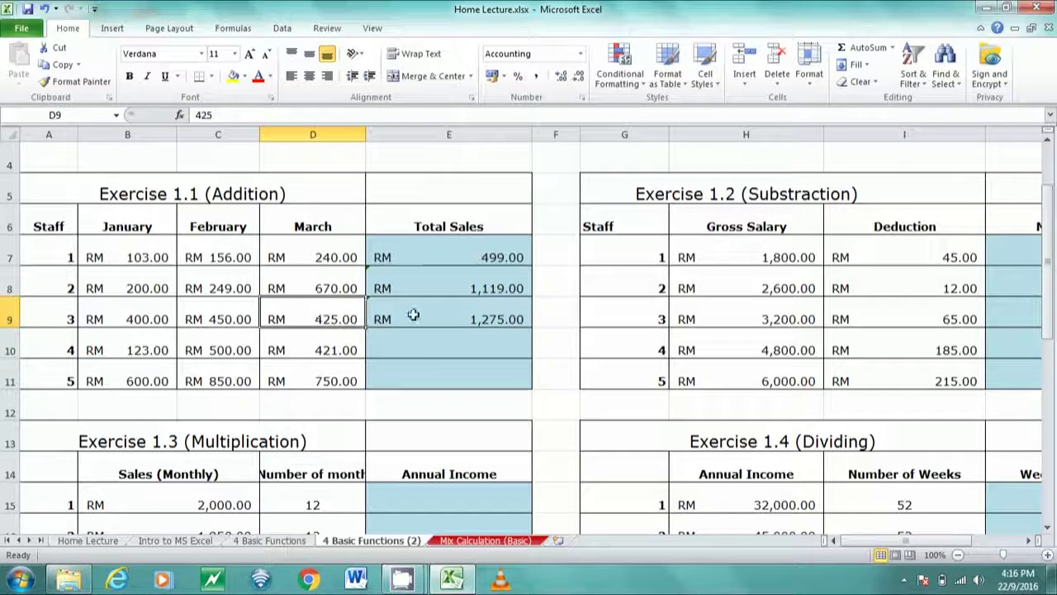
Use AutoSum over B10:D10 in E10 for staff 4's Total Sales, giving RM 1,044.00.
{"action": "left_click", "coordinate": [426, 352]}
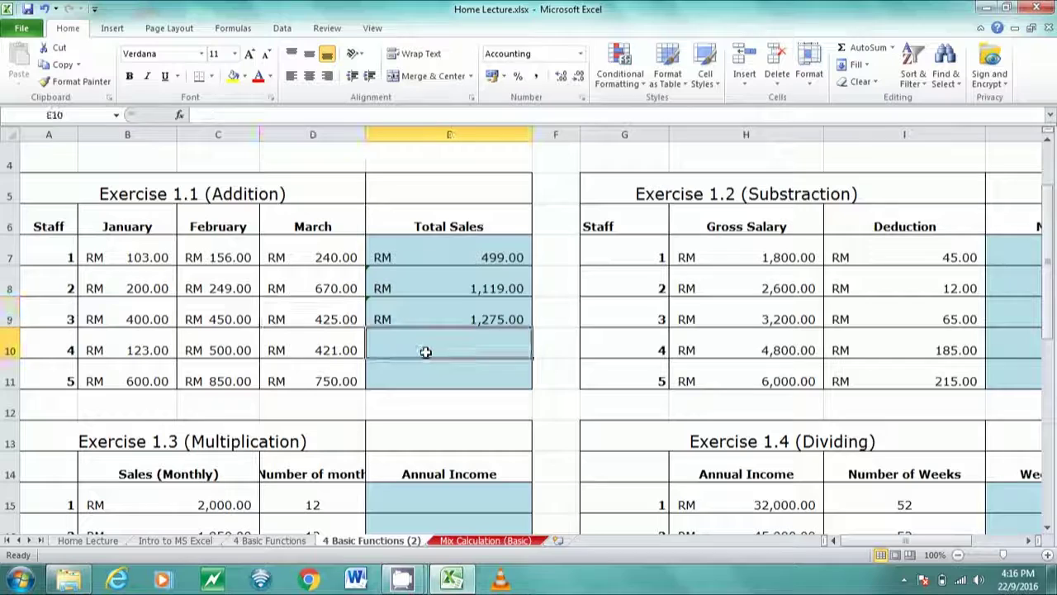
{"action": "left_click", "coordinate": [892, 49]}
{"action": "left_click", "coordinate": [888, 68]}
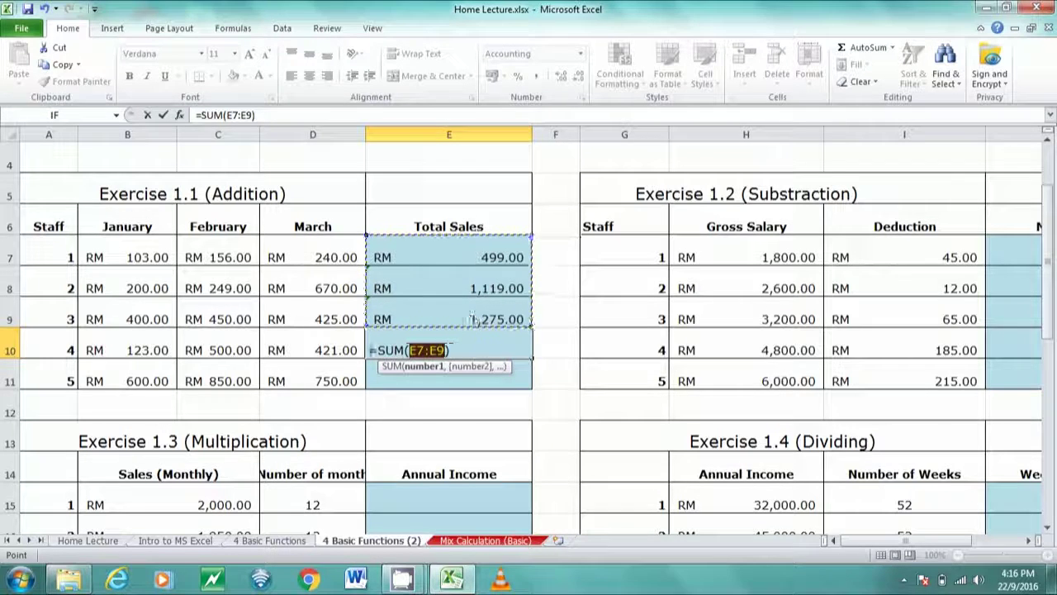
{"action": "left_click_drag", "start_coordinate": [124, 347], "coordinate": [300, 351]}
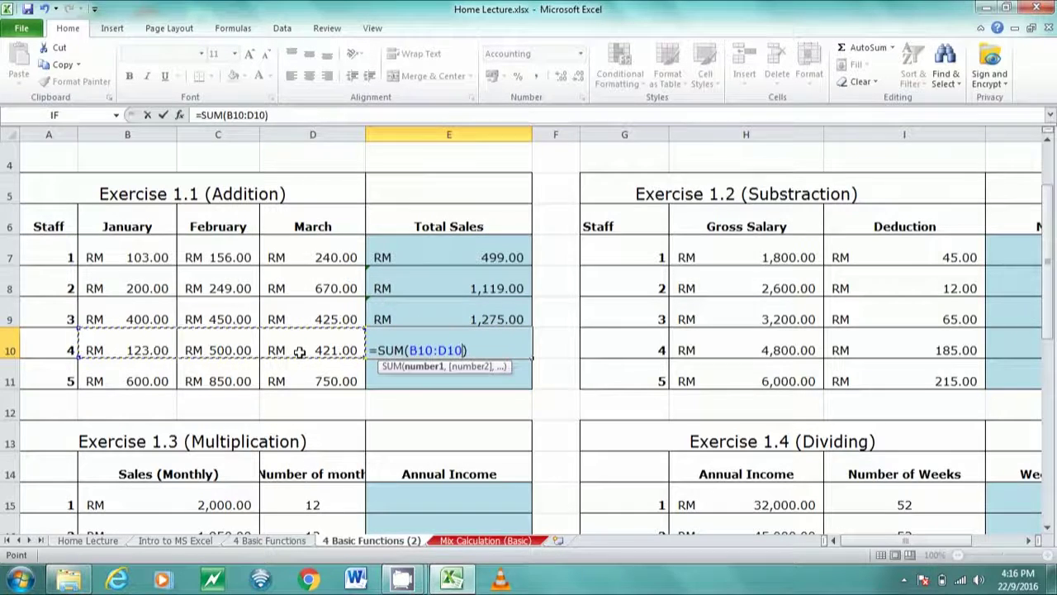
{"action": "key", "text": "Return"}
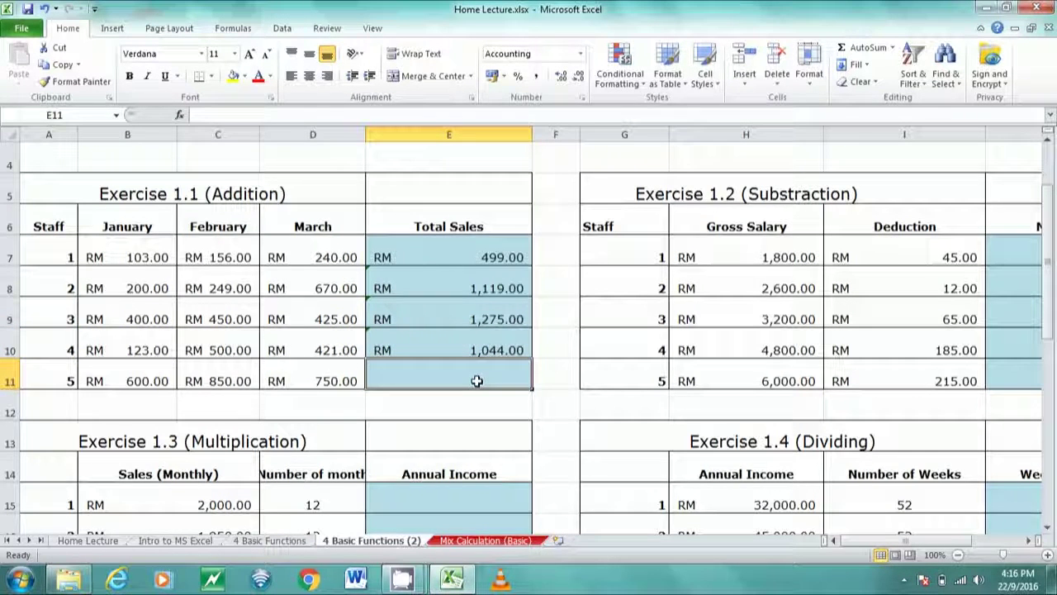
Enter =SUM(B11:D11) in E11 for staff 5's Total Sales, giving RM 2,200.00.
{"action": "type", "text": "="}
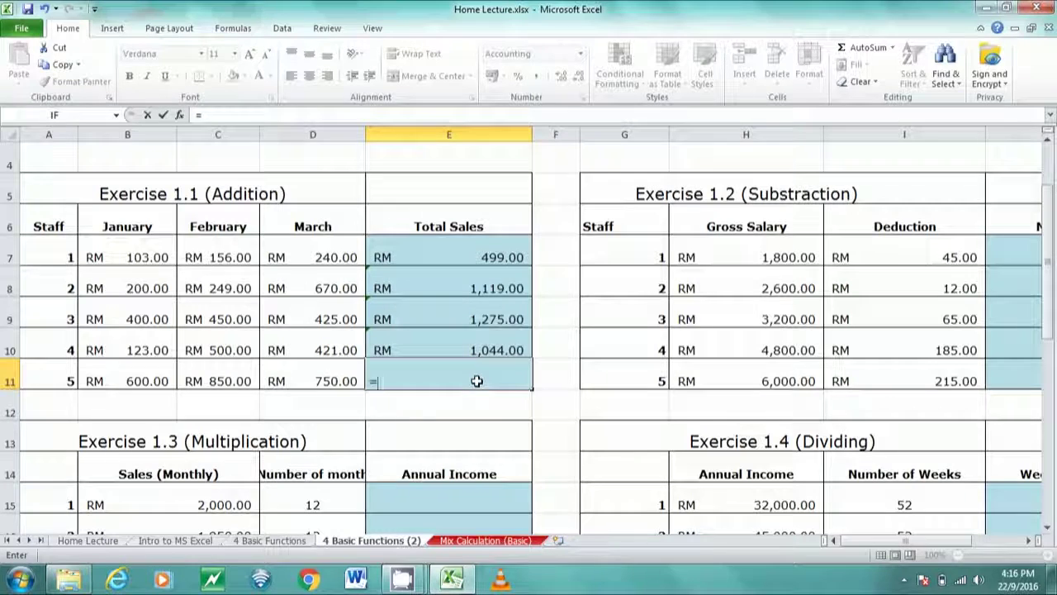
{"action": "type", "text": "sum"}
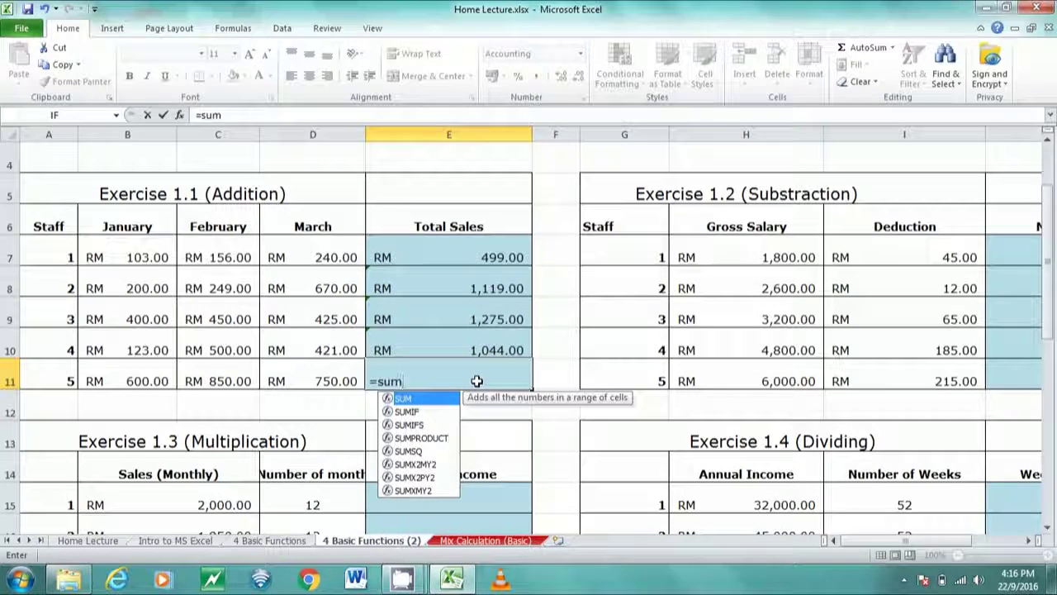
{"action": "double_click", "coordinate": [403, 399]}
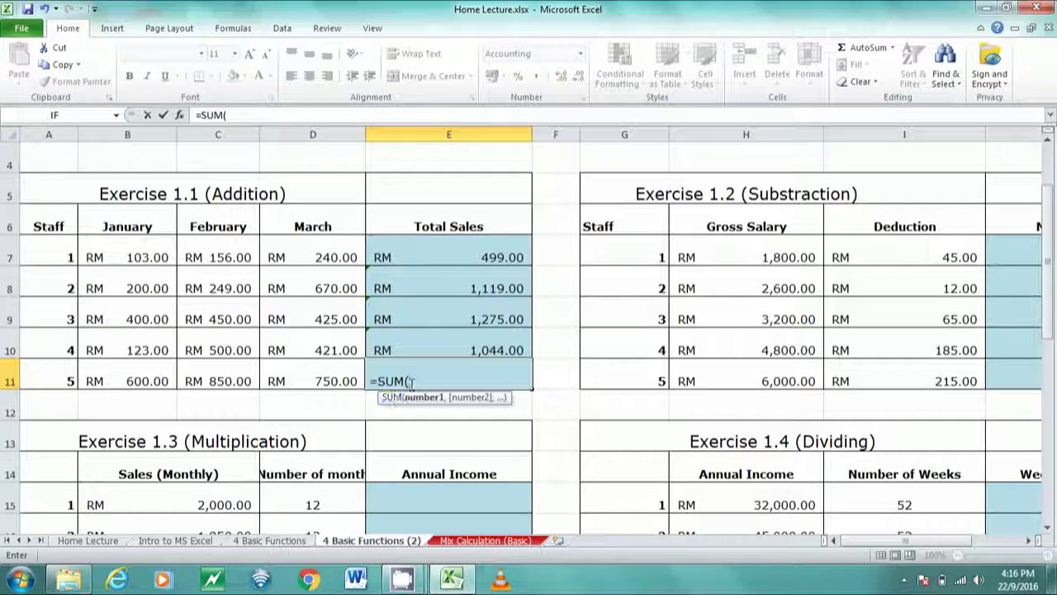
{"action": "left_click_drag", "start_coordinate": [128, 382], "coordinate": [294, 381]}
{"action": "key", "text": "Return"}
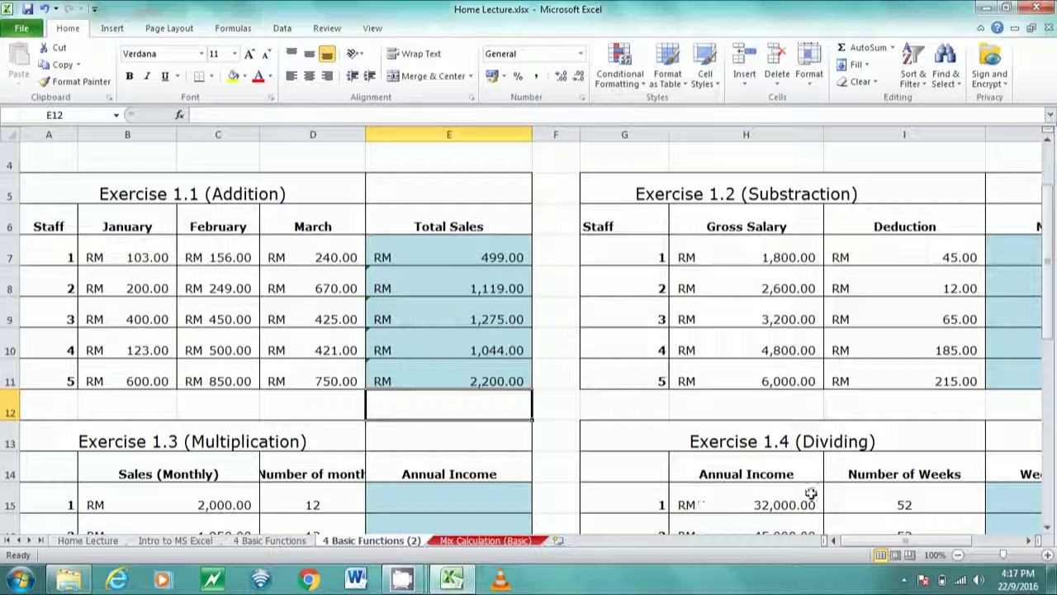
Scroll to Exercise 1.2 and highlight its Staff, Gross Salary and Deduction columns.
{"action": "left_click_drag", "start_coordinate": [878, 545], "coordinate": [890, 545]}
{"action": "left_click_drag", "start_coordinate": [472, 217], "coordinate": [487, 380]}
{"action": "left_click_drag", "start_coordinate": [585, 217], "coordinate": [596, 378]}
{"action": "left_click_drag", "start_coordinate": [778, 217], "coordinate": [769, 374]}
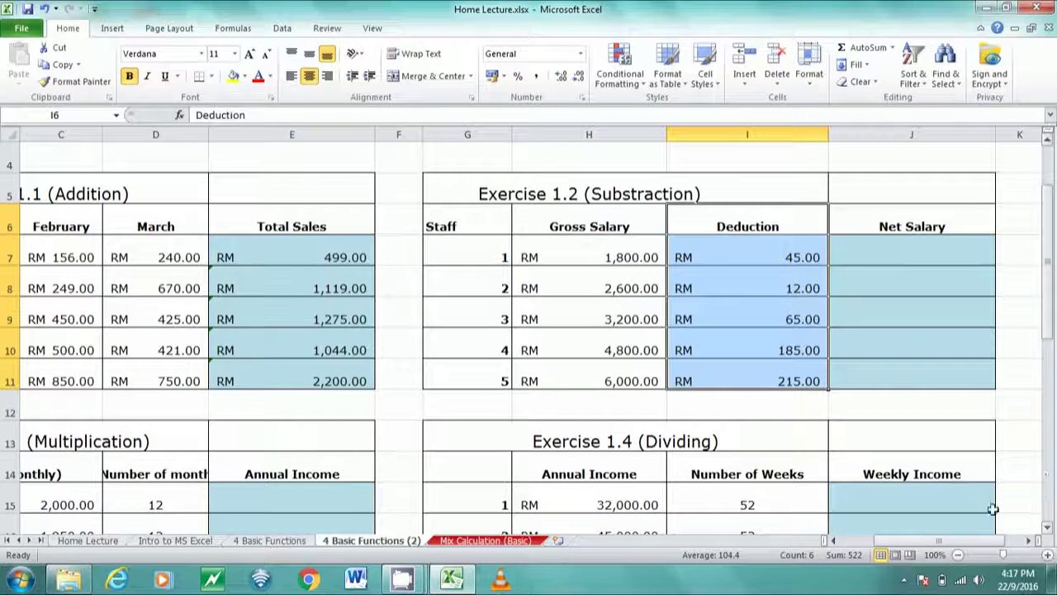
{"action": "left_click_drag", "start_coordinate": [968, 541], "coordinate": [988, 541]}
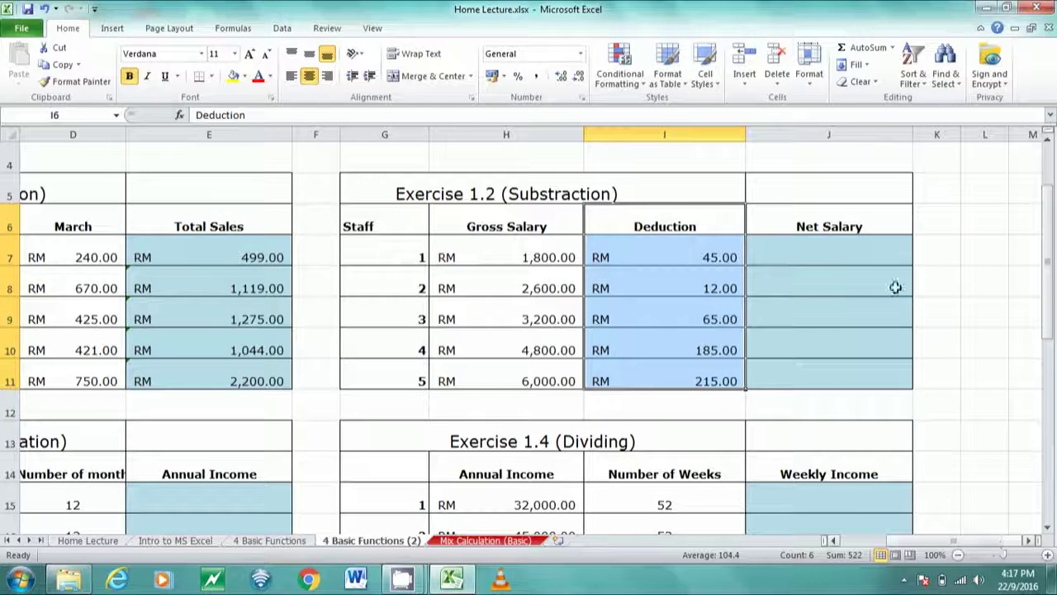
Point out staff 1's gross salary and deduction beside Net Salary cell J7.
{"action": "left_click", "coordinate": [827, 258]}
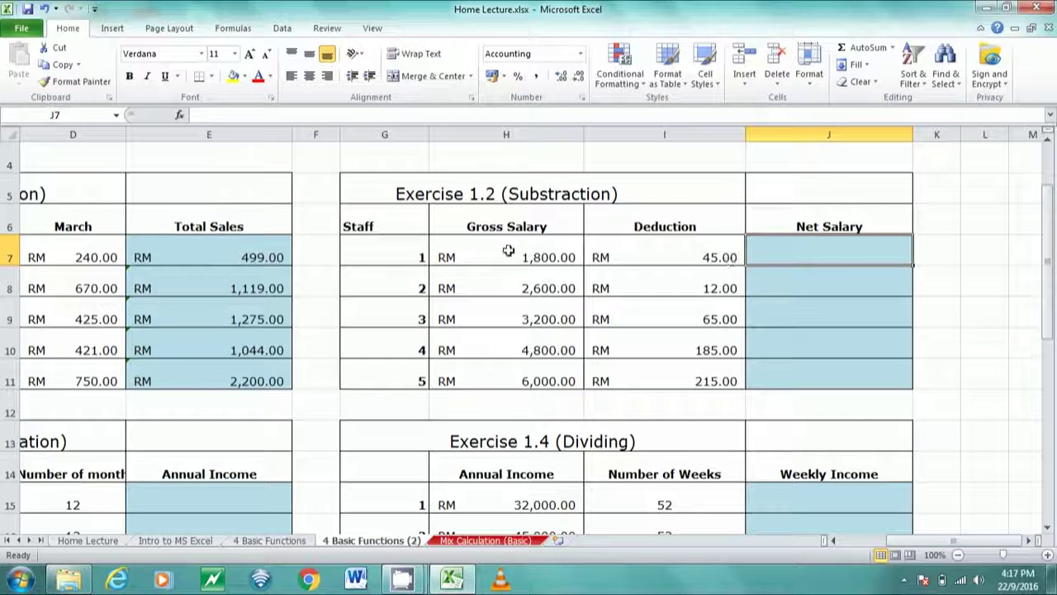
{"action": "left_click", "coordinate": [667, 252]}
{"action": "left_click", "coordinate": [524, 252]}
{"action": "left_click", "coordinate": [660, 248]}
{"action": "left_click", "coordinate": [538, 254]}
{"action": "left_click", "coordinate": [667, 246]}
{"action": "left_click", "coordinate": [815, 251]}
Enter =H7-I7 in J7 for staff 1's Net Salary, giving RM 1,755.00.
{"action": "double_click", "coordinate": [815, 255]}
{"action": "type", "text": "="}
{"action": "left_click", "coordinate": [563, 246]}
{"action": "type", "text": "-"}
{"action": "left_click", "coordinate": [649, 260]}
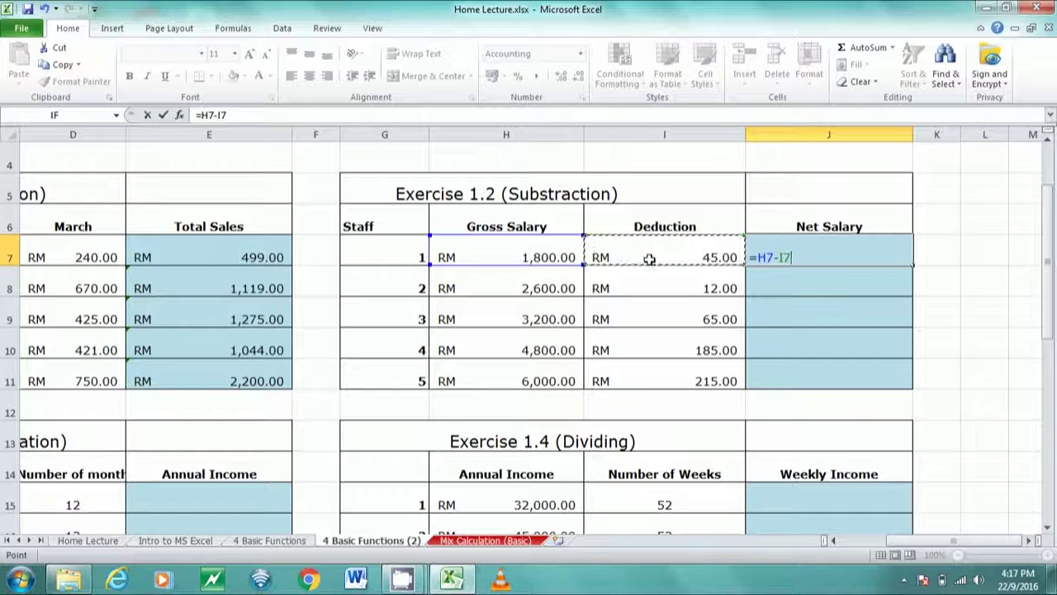
{"action": "key", "text": "Return"}
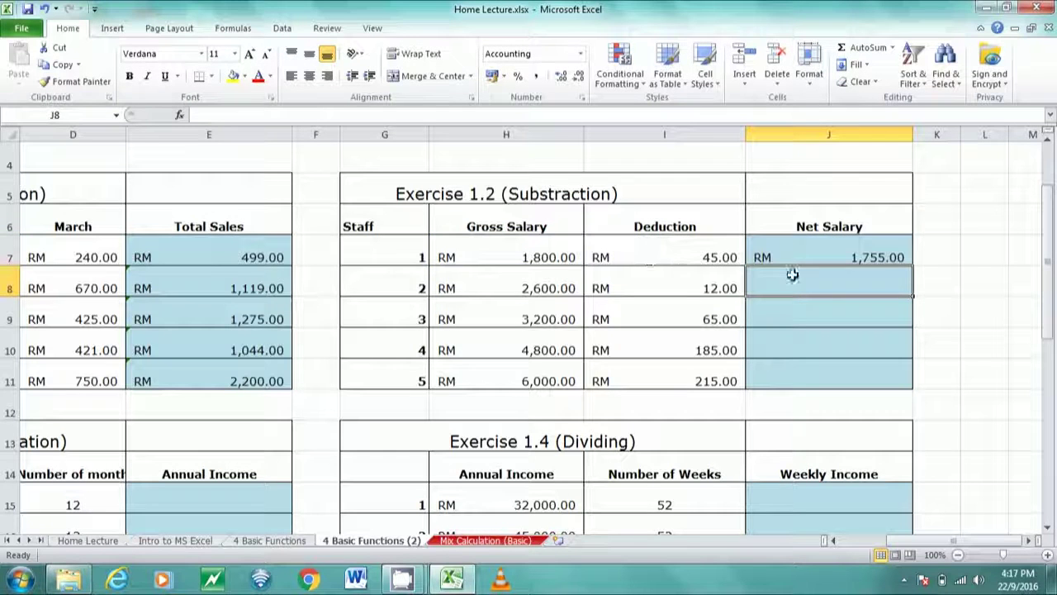
Enter =H8-I8 in J8 for staff 2's Net Salary.
{"action": "type", "text": "="}
{"action": "left_click", "coordinate": [567, 282]}
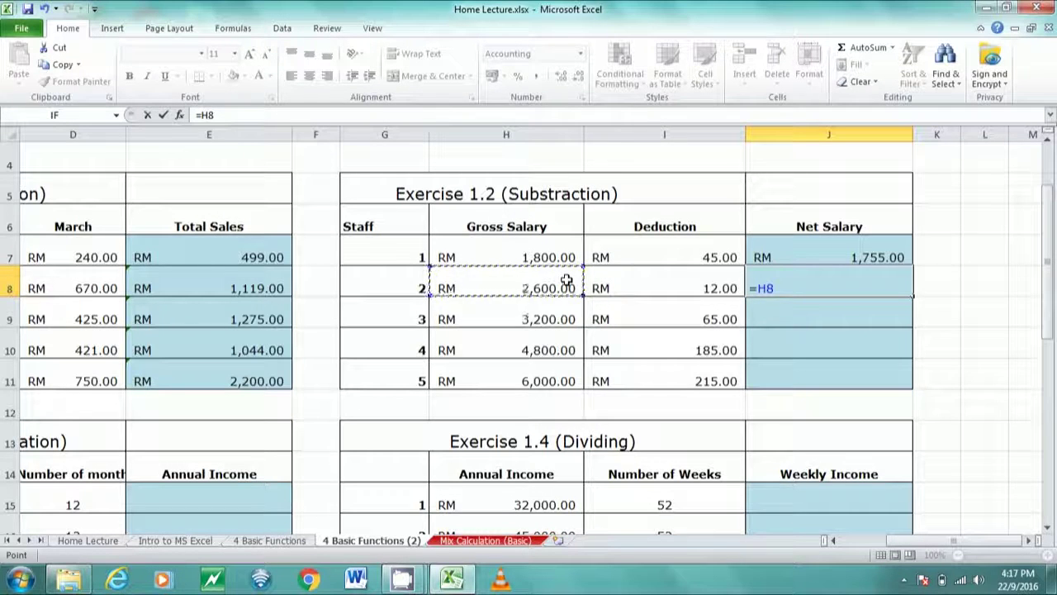
{"action": "type", "text": "-"}
{"action": "left_click", "coordinate": [660, 282]}
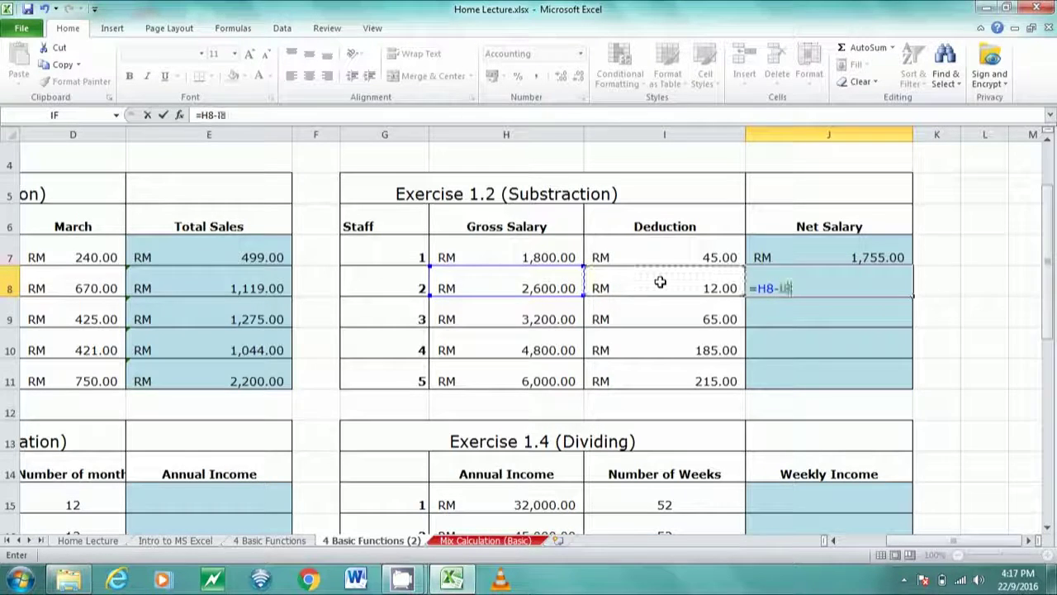
{"action": "key", "text": "Return"}
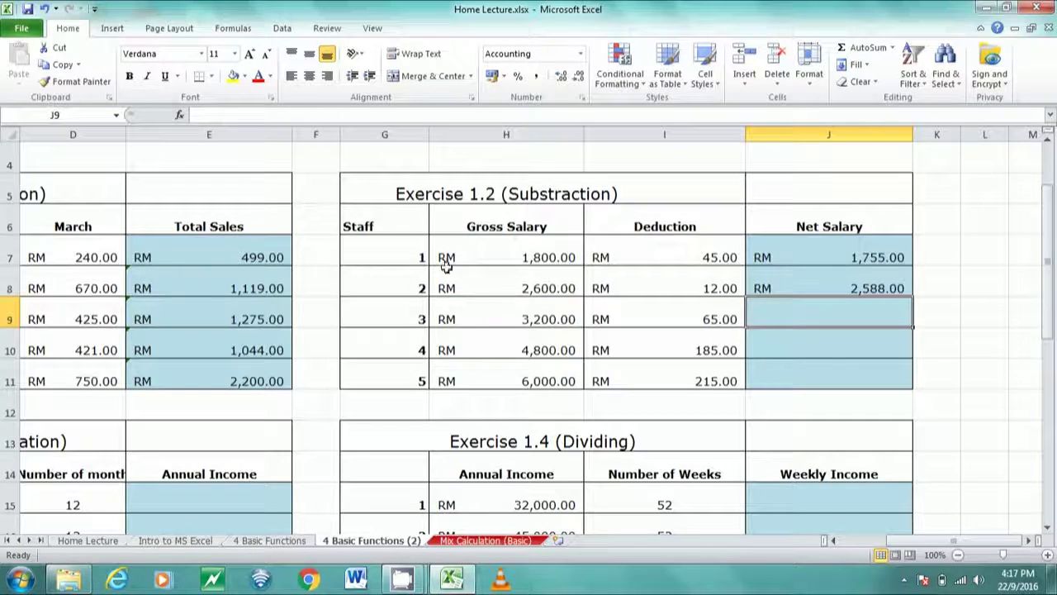
Delete staff 2's net salary from J8 and reselect J7's formula.
{"action": "left_click", "coordinate": [413, 398]}
{"action": "scroll", "coordinate": [420, 279], "scroll_direction": "down", "scroll_amount": 1}
{"action": "scroll", "coordinate": [462, 279], "scroll_direction": "up", "scroll_amount": 1}
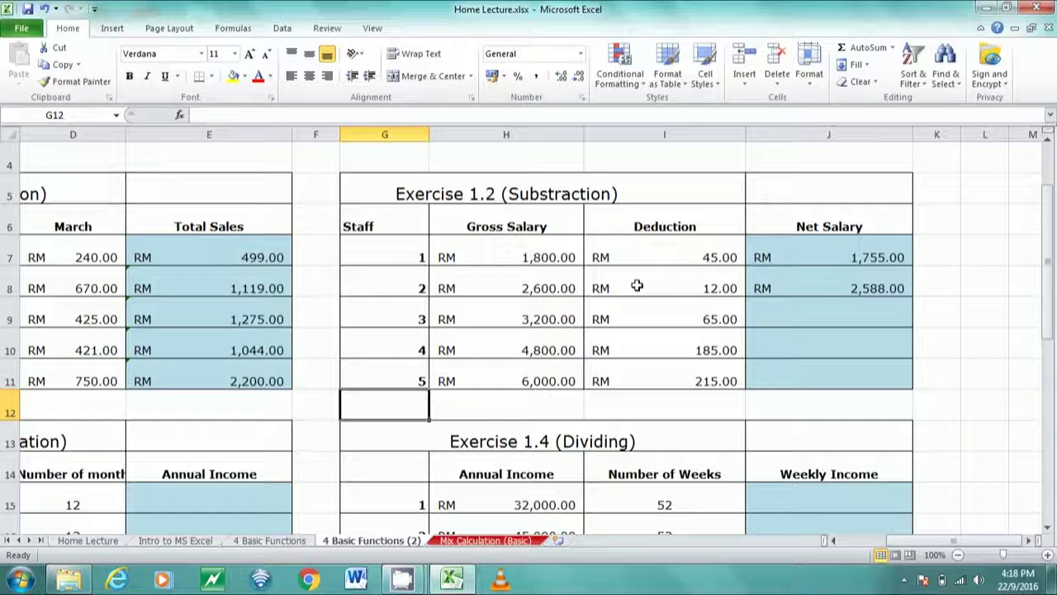
{"action": "scroll", "coordinate": [838, 330], "scroll_direction": "down", "scroll_amount": 1}
{"action": "scroll", "coordinate": [841, 332], "scroll_direction": "up", "scroll_amount": 1}
{"action": "left_click", "coordinate": [841, 287]}
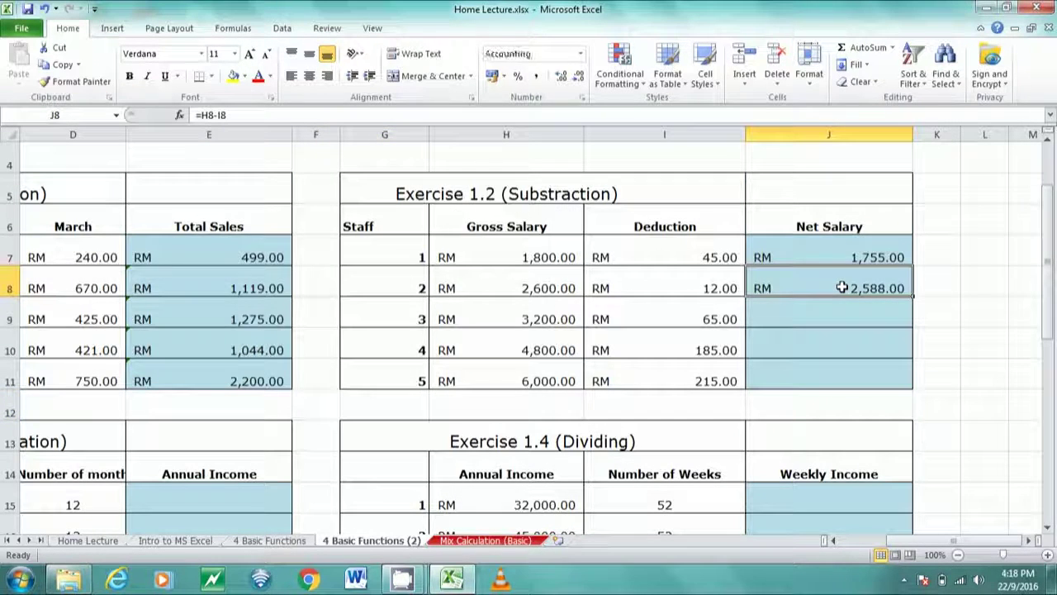
{"action": "key", "text": "Delete"}
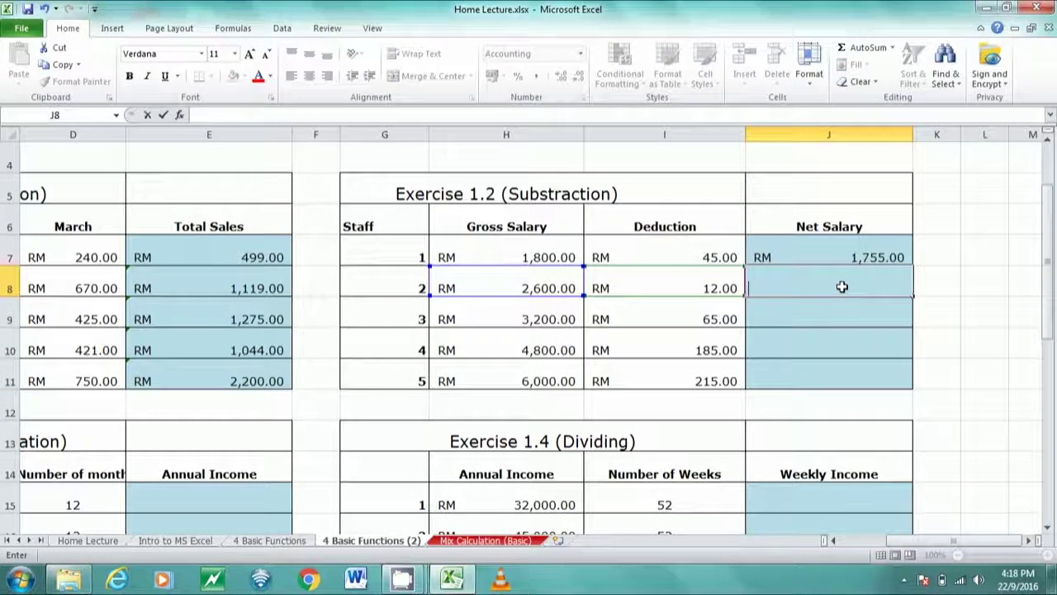
{"action": "left_click", "coordinate": [850, 327]}
{"action": "left_click", "coordinate": [715, 288]}
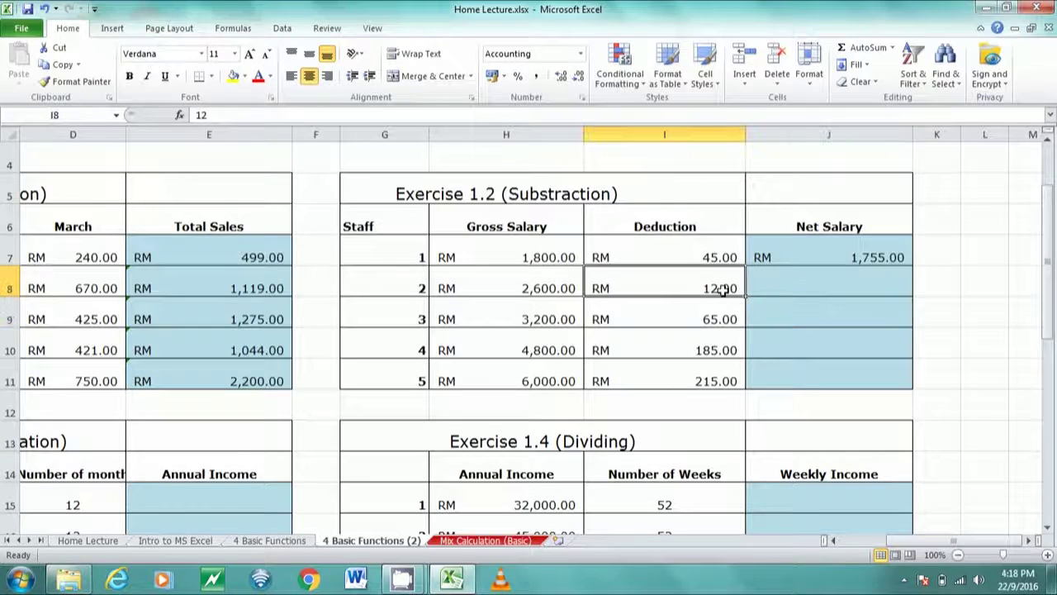
{"action": "left_click", "coordinate": [838, 257]}
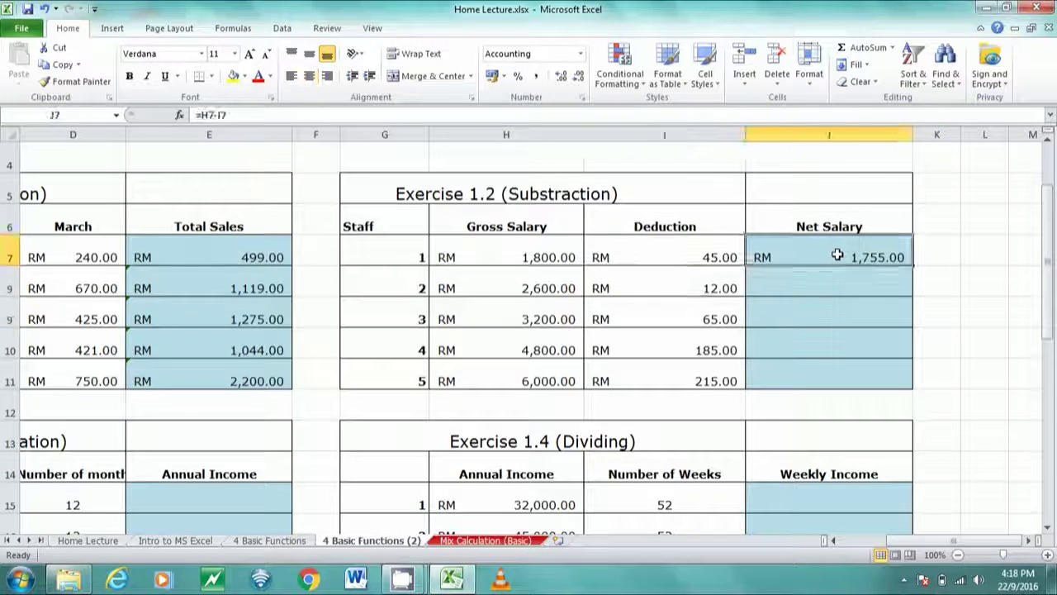
{"action": "scroll", "coordinate": [838, 255], "scroll_direction": "down", "scroll_amount": 1}
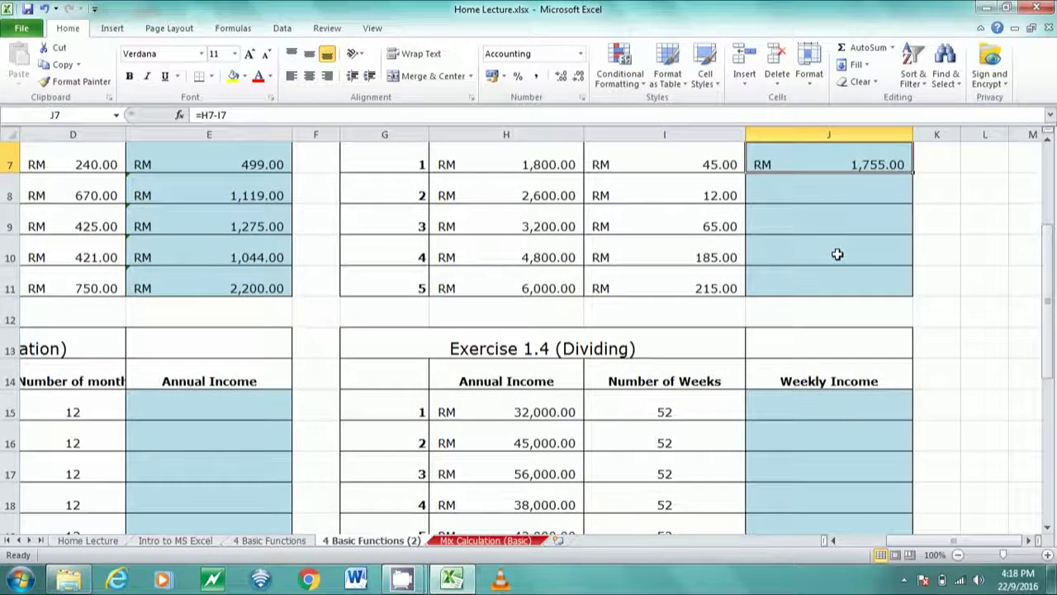
Fill J7's =H7-I7 down to J11 for the staff 2–5 Net Salaries.
{"action": "scroll", "coordinate": [838, 255], "scroll_direction": "up", "scroll_amount": 1}
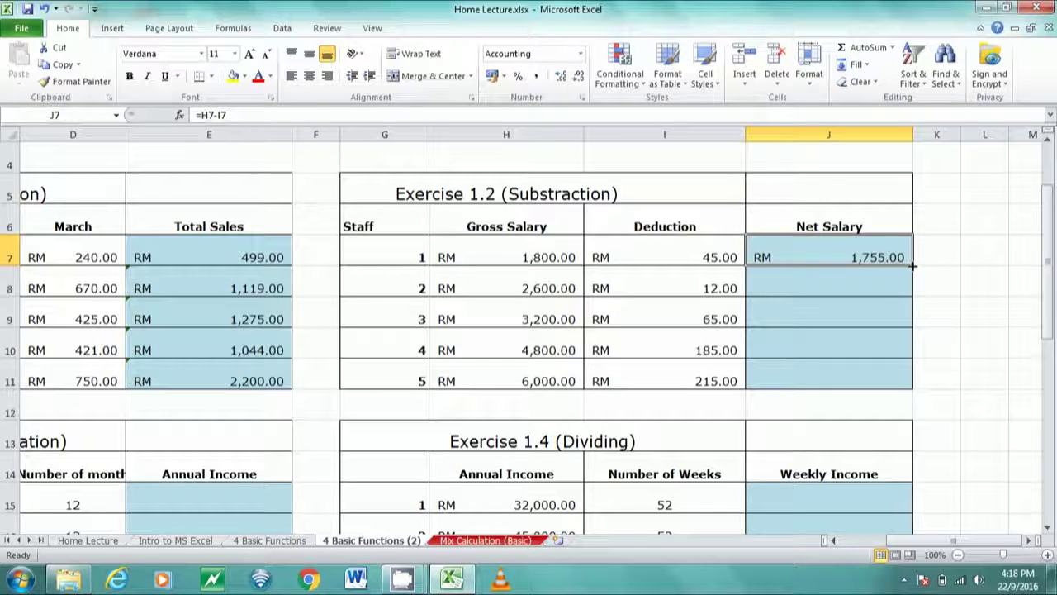
{"action": "left_click_drag", "start_coordinate": [913, 264], "coordinate": [915, 384]}
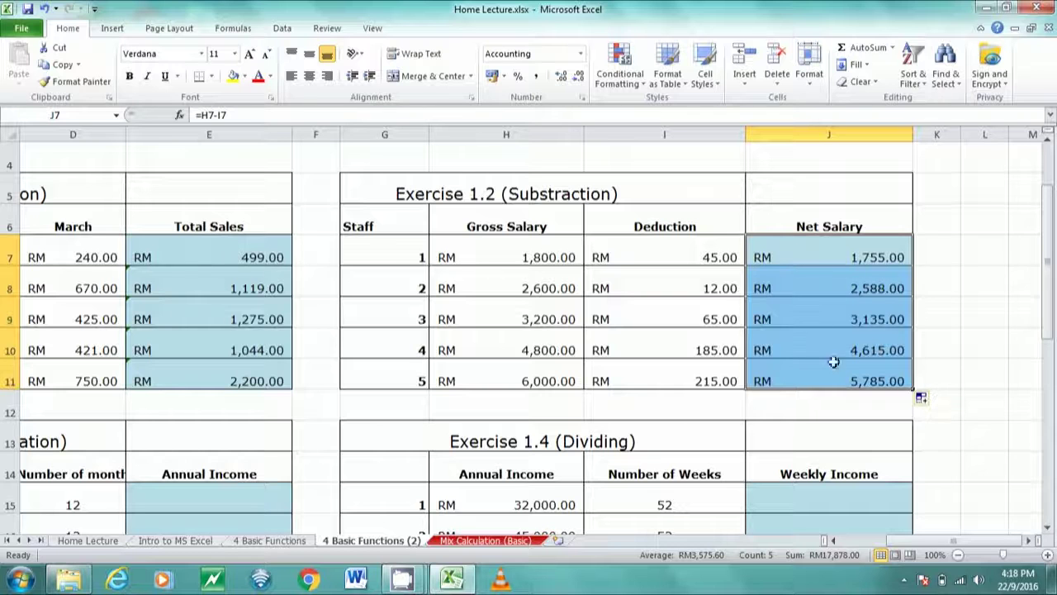
Inspect the J7–J10 formulas, confirming each subtracts its own row's Deduction from Gross Salary.
{"action": "left_click", "coordinate": [863, 343]}
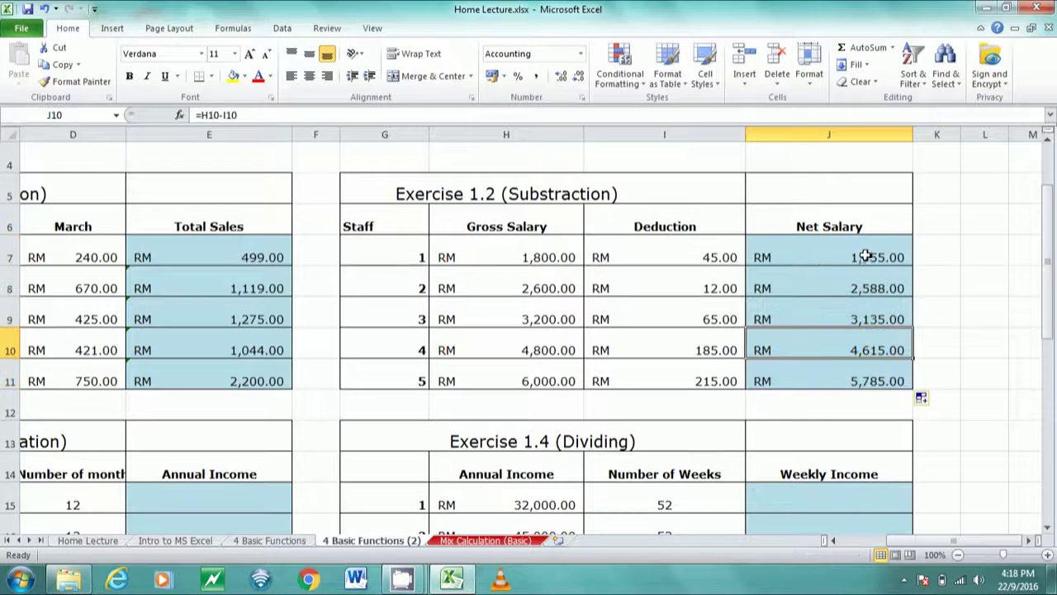
{"action": "double_click", "coordinate": [867, 252]}
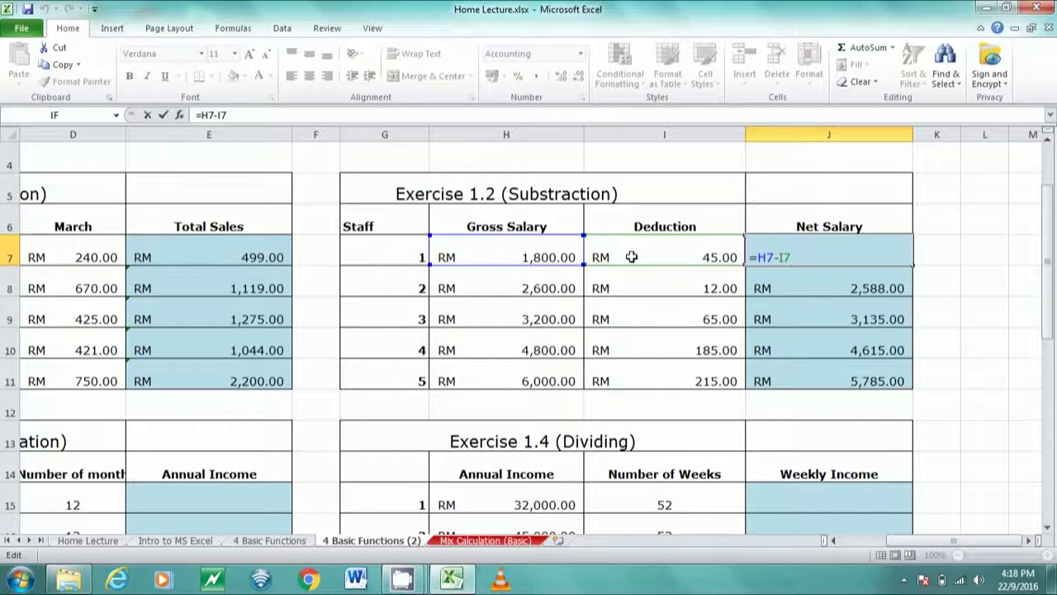
{"action": "key", "text": "Return"}
{"action": "double_click", "coordinate": [821, 280]}
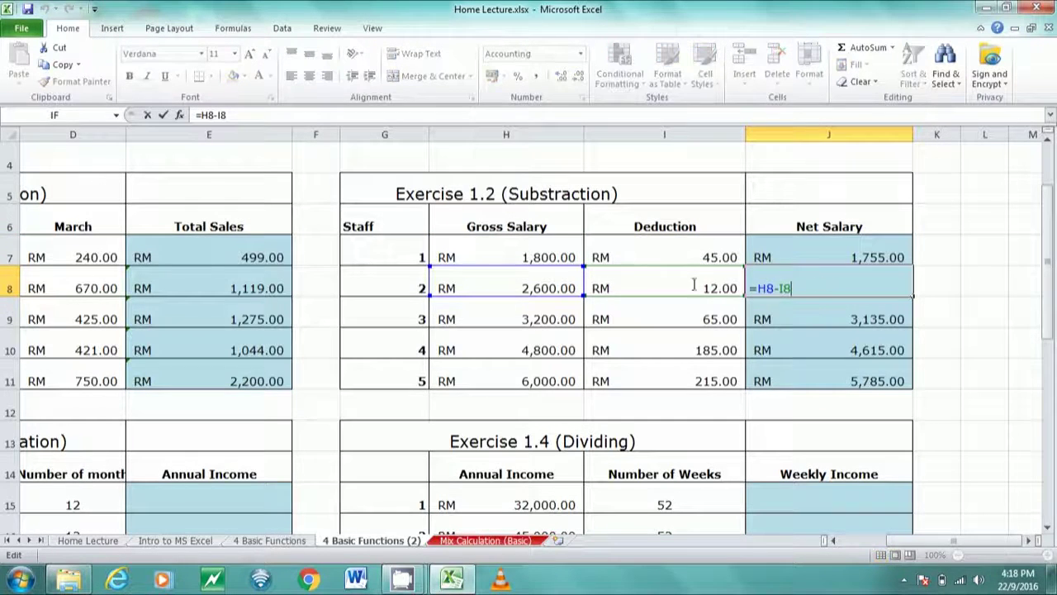
{"action": "key", "text": "Return"}
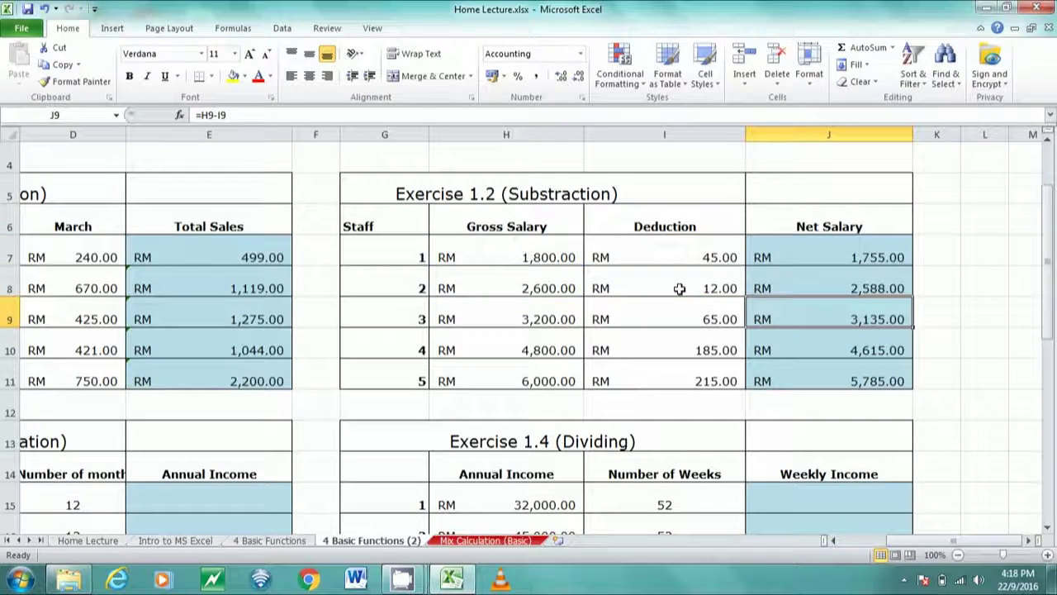
{"action": "double_click", "coordinate": [873, 310]}
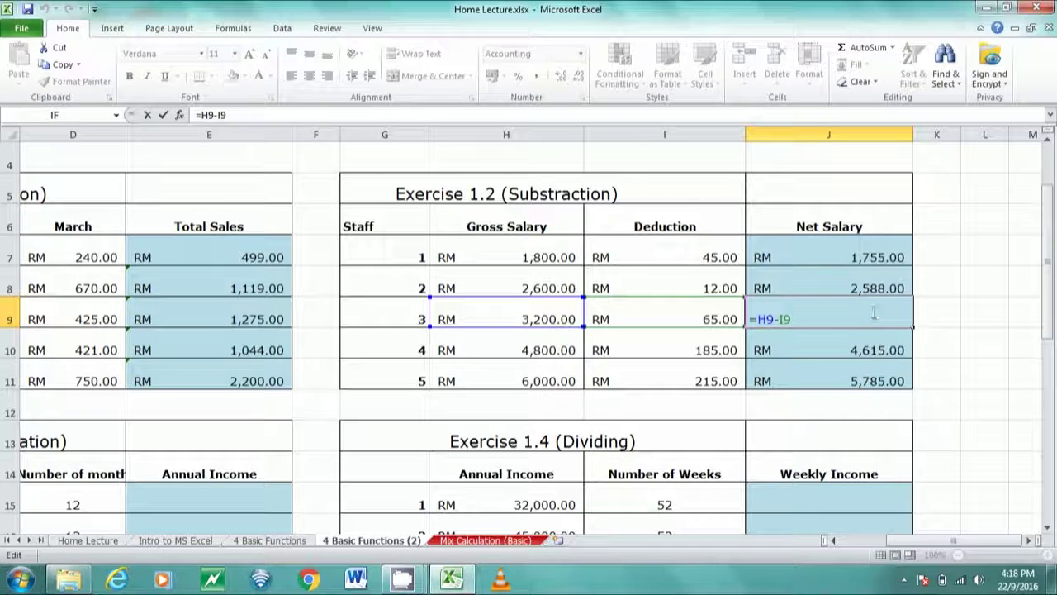
{"action": "left_click", "coordinate": [821, 347]}
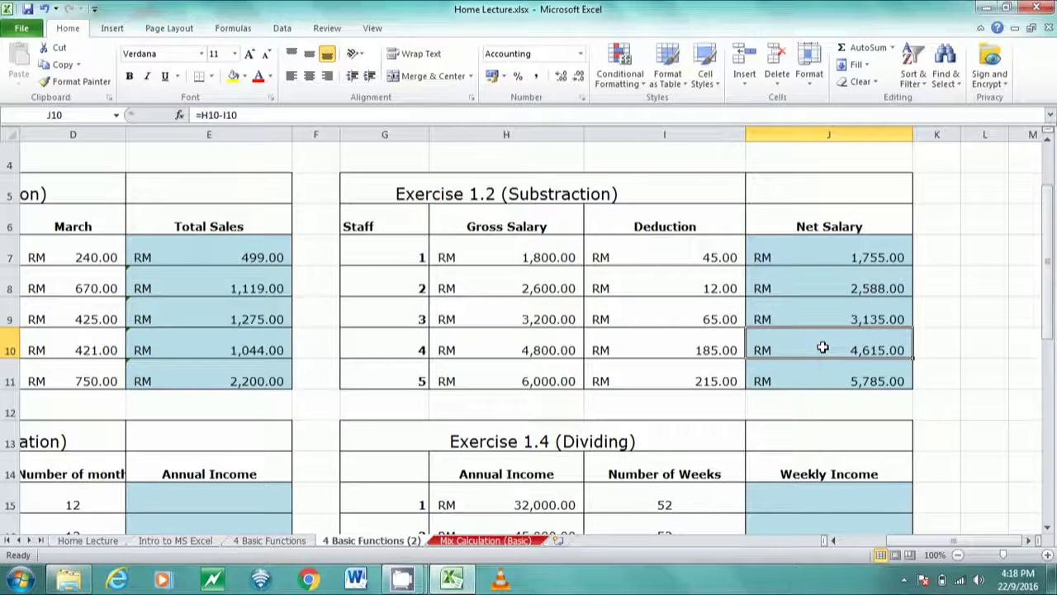
{"action": "double_click", "coordinate": [825, 338]}
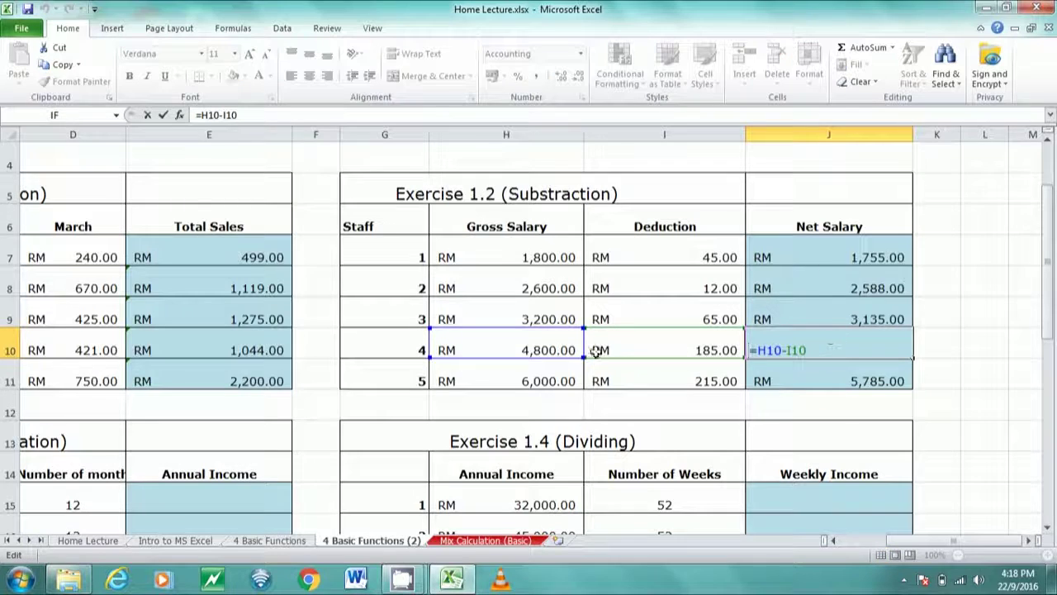
{"action": "key", "text": "Return"}
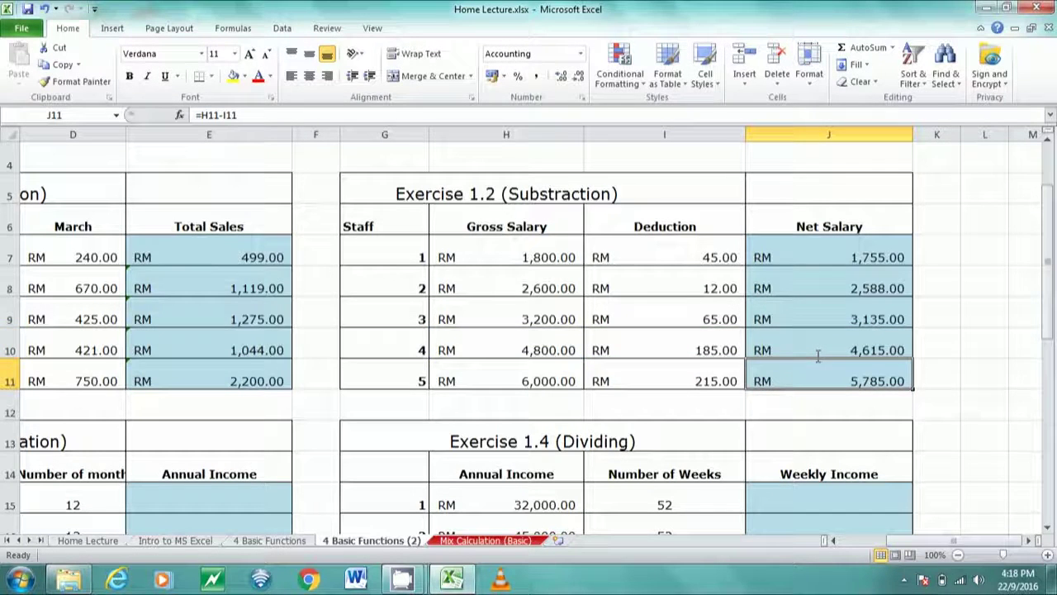
{"action": "scroll", "coordinate": [929, 394], "scroll_direction": "down", "scroll_amount": 1}
{"action": "scroll", "coordinate": [930, 395], "scroll_direction": "up", "scroll_amount": 1}
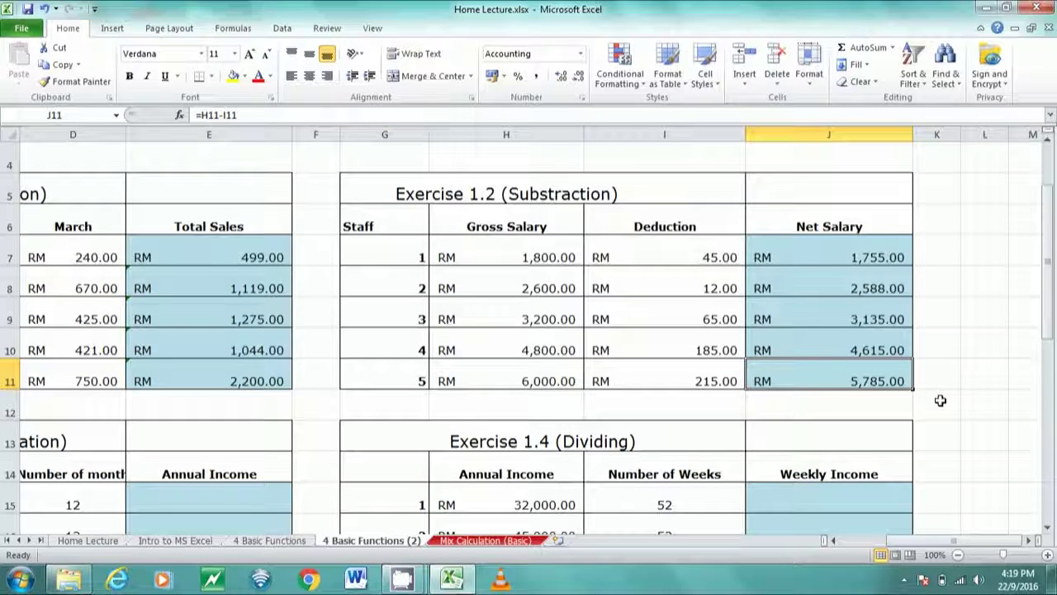
{"action": "scroll", "coordinate": [945, 404], "scroll_direction": "down", "scroll_amount": 1}
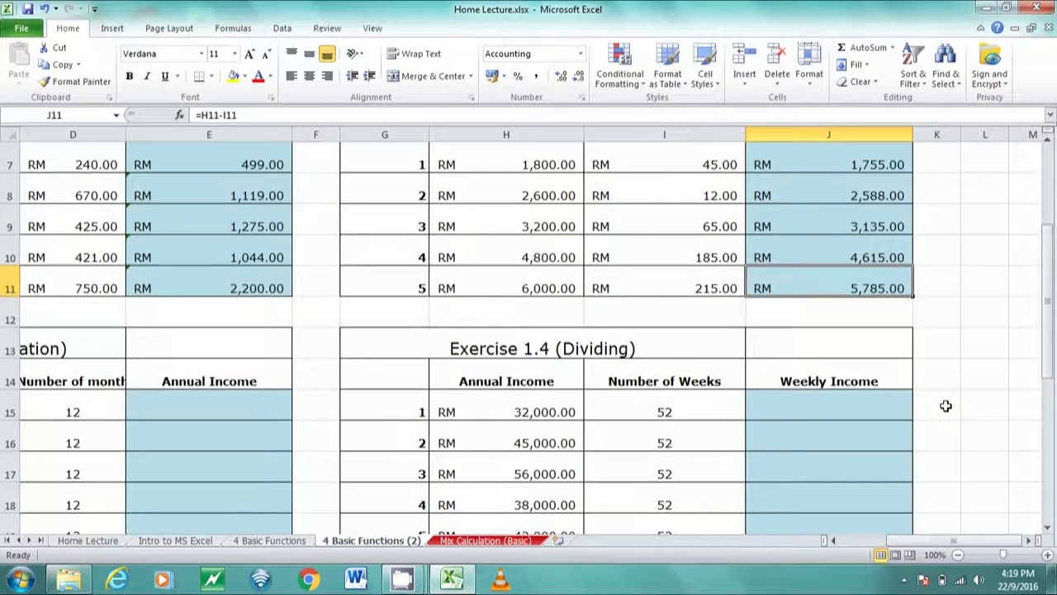
Widen column D to fit 'Number of month' and review the monthly sales and 12-month values.
{"action": "scroll", "coordinate": [945, 404], "scroll_direction": "down", "scroll_amount": 1}
{"action": "left_click_drag", "start_coordinate": [954, 542], "coordinate": [867, 542]}
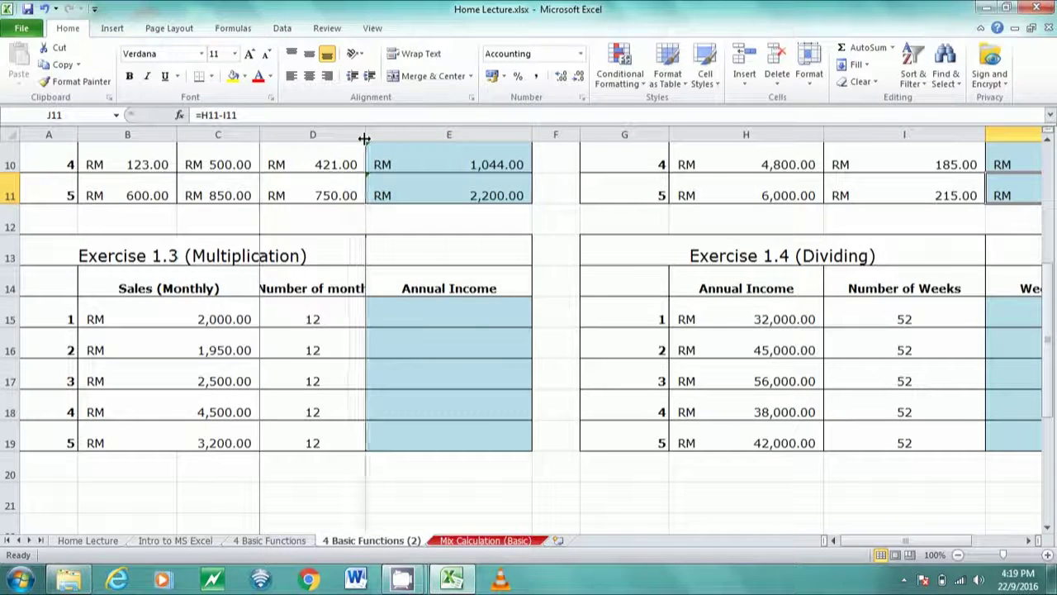
{"action": "left_click_drag", "start_coordinate": [366, 135], "coordinate": [379, 135]}
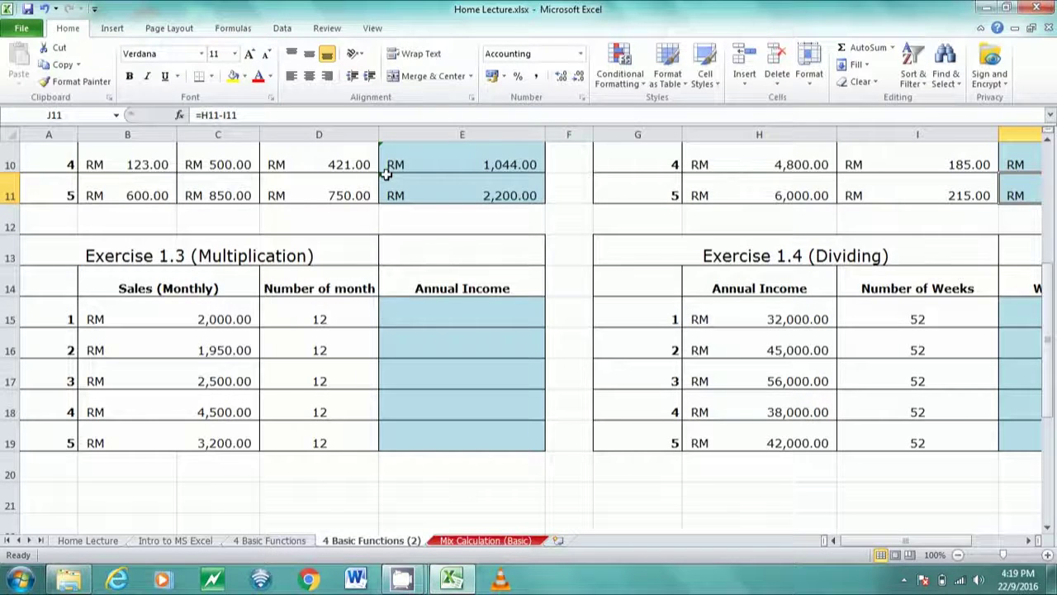
{"action": "left_click", "coordinate": [143, 319]}
{"action": "left_click", "coordinate": [209, 343]}
{"action": "left_click", "coordinate": [202, 406]}
{"action": "left_click", "coordinate": [213, 444]}
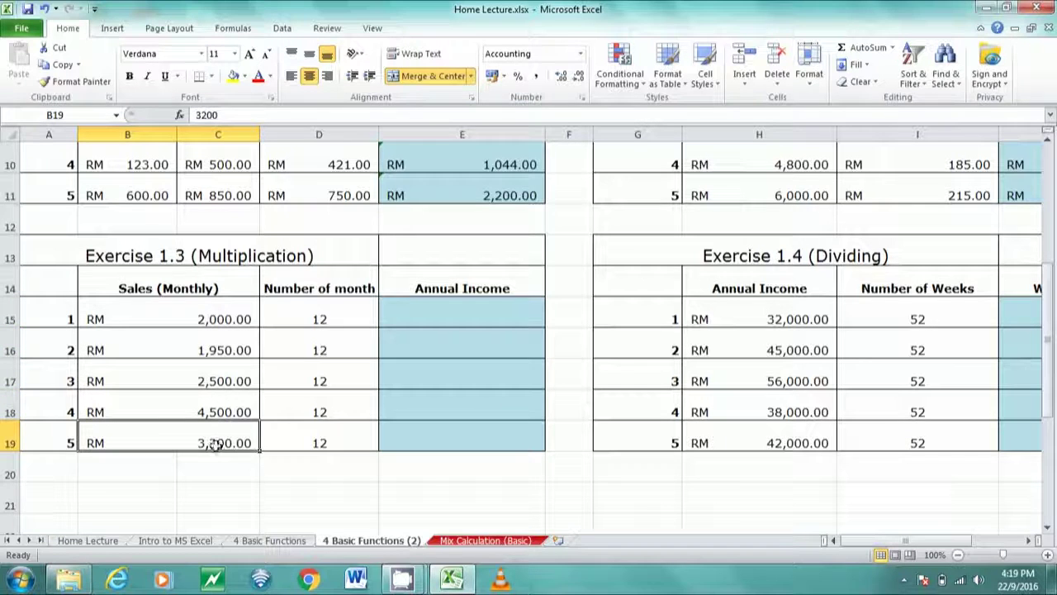
{"action": "left_click", "coordinate": [318, 309]}
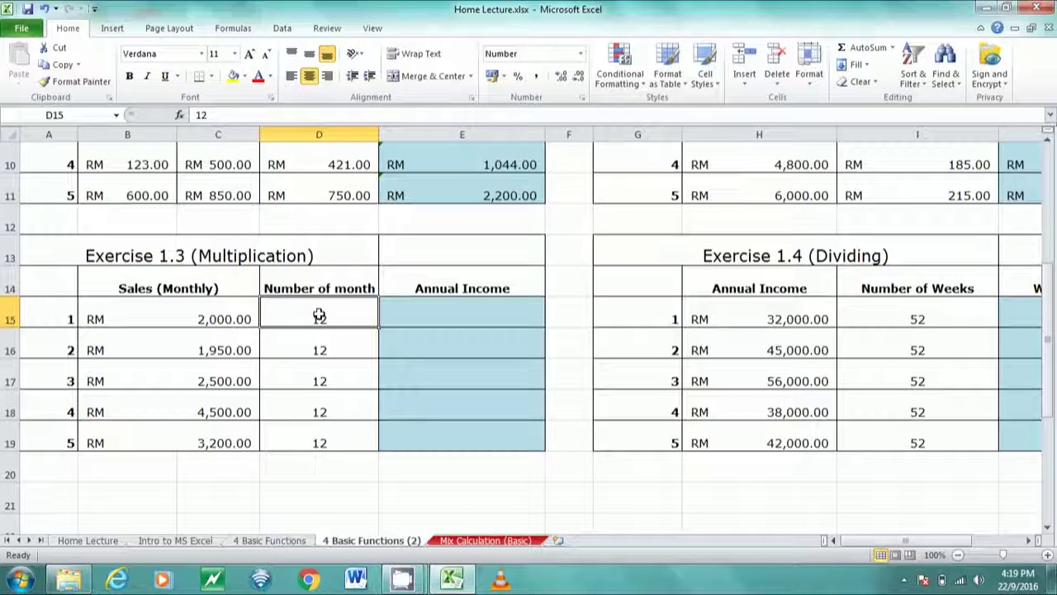
{"action": "left_click", "coordinate": [462, 279]}
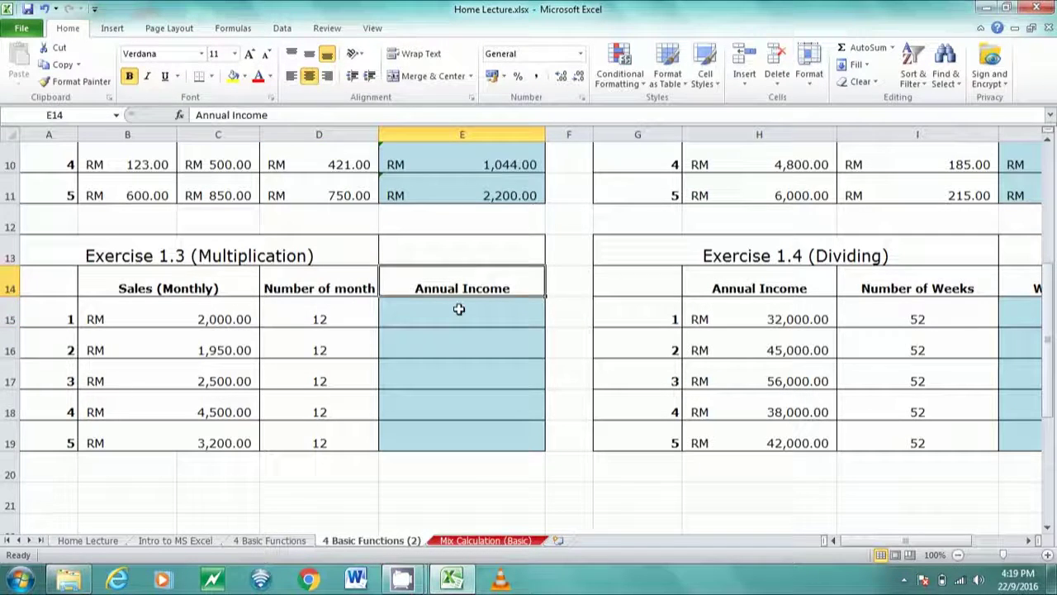
Enter =B15*D15 in E15 for staff 1's Annual Income, giving RM 24,000.00.
{"action": "left_click", "coordinate": [459, 309]}
{"action": "type", "text": "="}
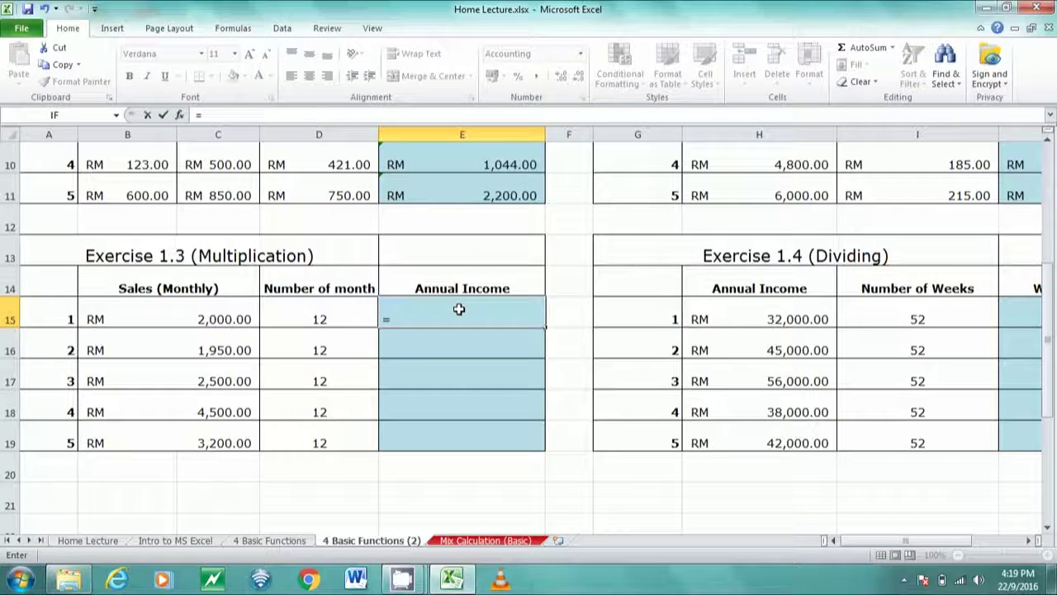
{"action": "left_click", "coordinate": [213, 321]}
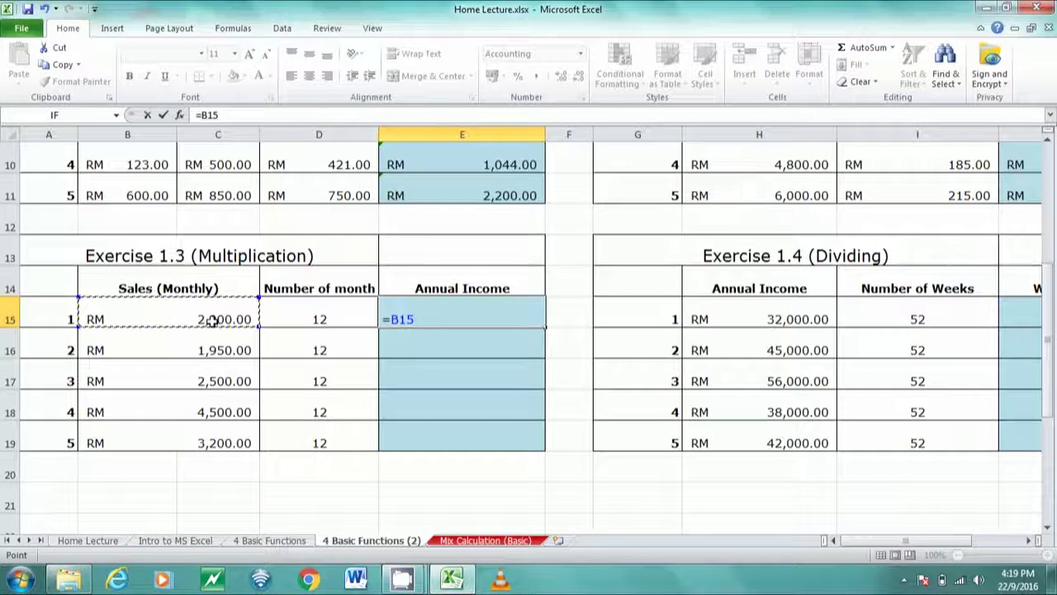
{"action": "type", "text": "*"}
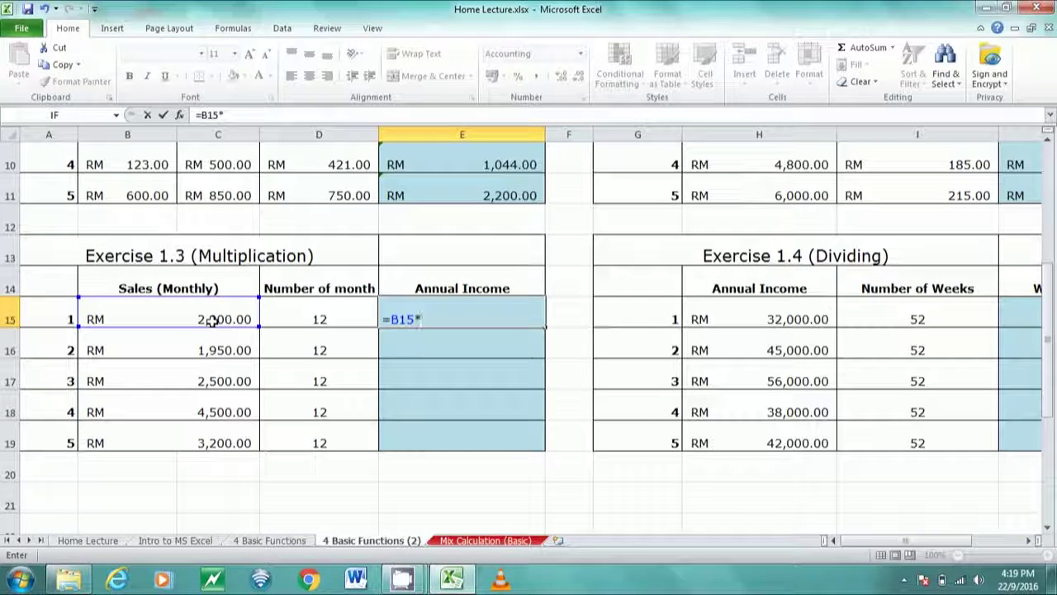
{"action": "left_click", "coordinate": [329, 319]}
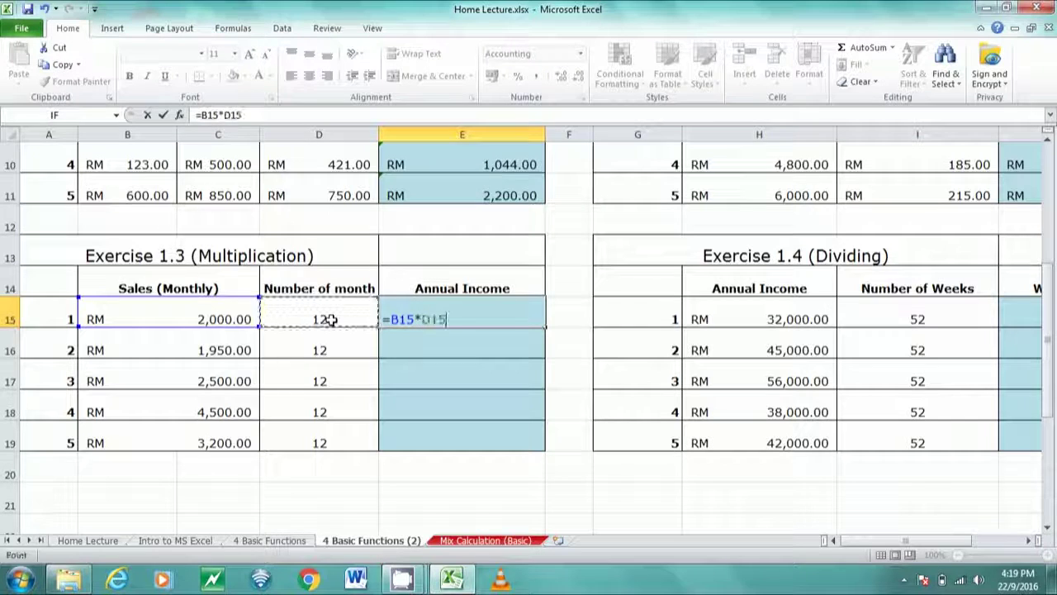
{"action": "key", "text": "Return"}
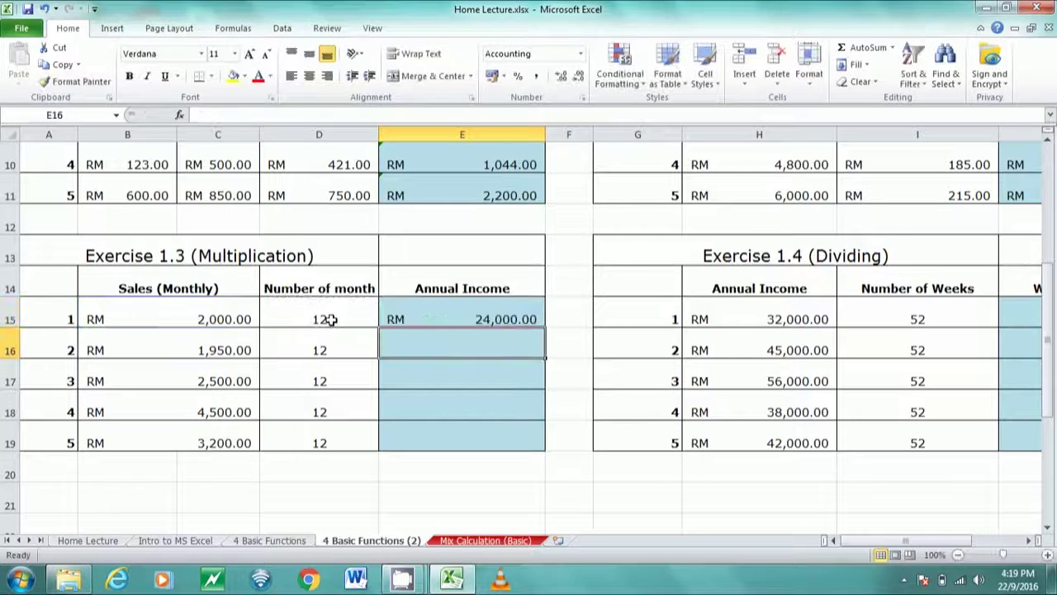
{"action": "left_click", "coordinate": [446, 320]}
{"action": "left_click", "coordinate": [247, 329]}
{"action": "left_click", "coordinate": [268, 329]}
{"action": "left_click", "coordinate": [192, 324]}
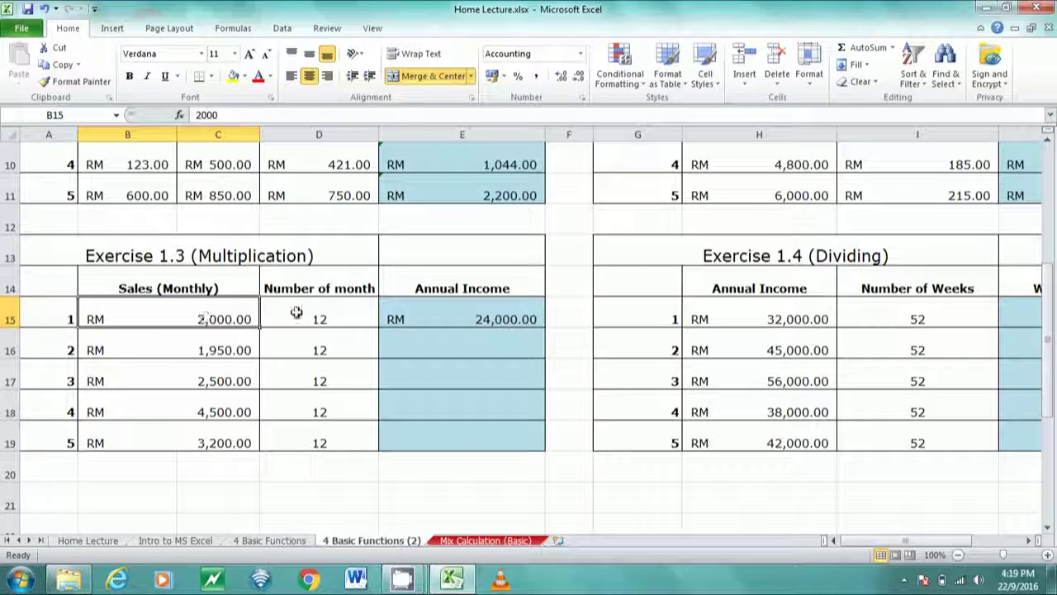
Copy E15's Annual Income formula down to E19, giving RM 23,400.00, 30,000.00, 54,000.00 and 38,400.00.
{"action": "left_click", "coordinate": [525, 311]}
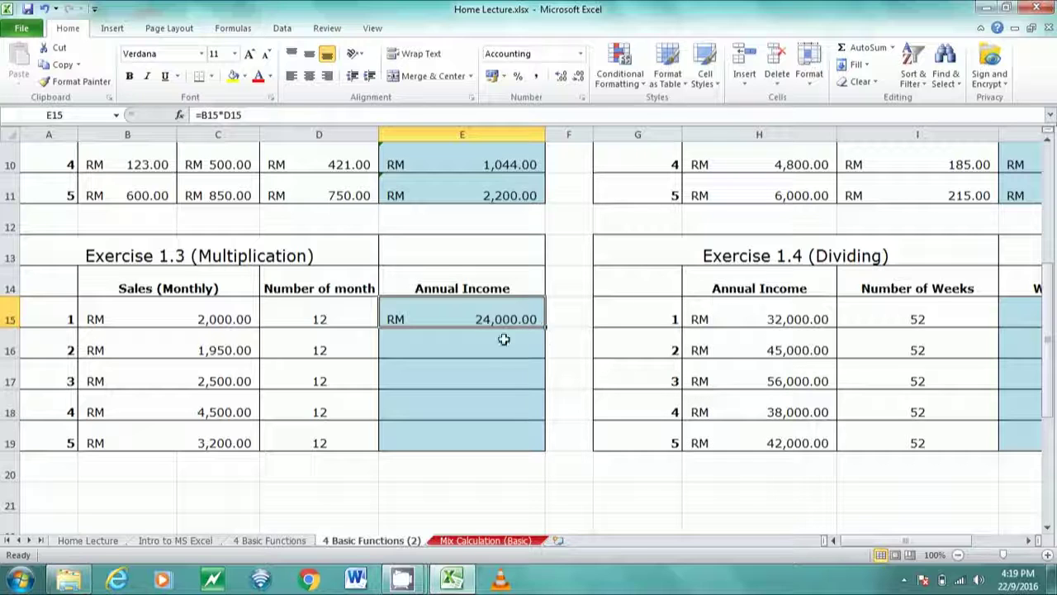
{"action": "left_click_drag", "start_coordinate": [543, 328], "coordinate": [548, 443]}
{"action": "left_click", "coordinate": [570, 369]}
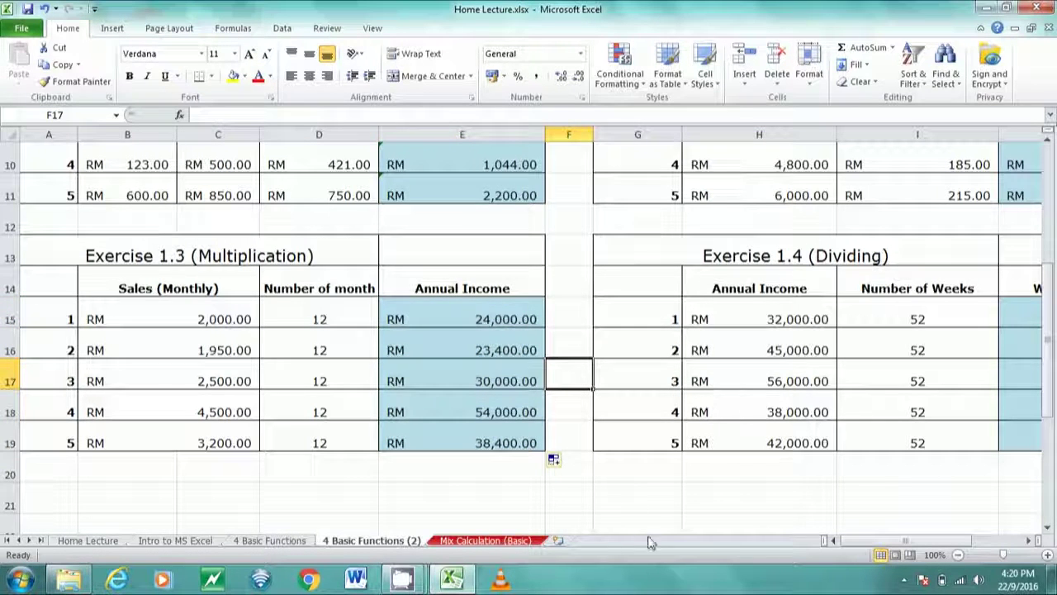
{"action": "left_click_drag", "start_coordinate": [876, 540], "coordinate": [917, 540]}
Enter =H15/I15 in J15 so the first Weekly Income shows RM 615.38.
{"action": "left_click", "coordinate": [848, 320]}
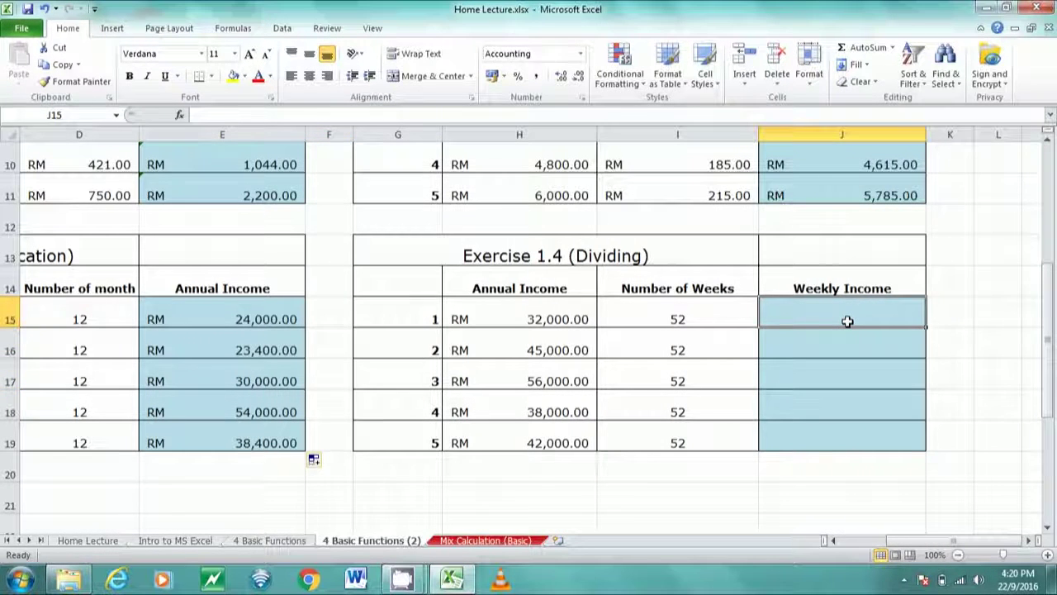
{"action": "type", "text": "="}
{"action": "left_click", "coordinate": [559, 319]}
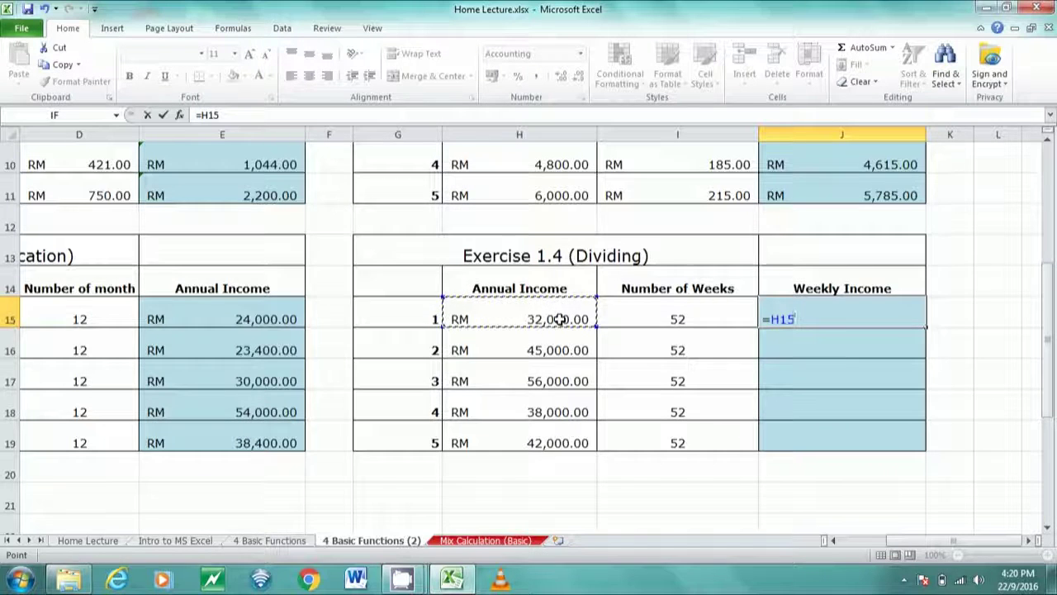
{"action": "type", "text": "/"}
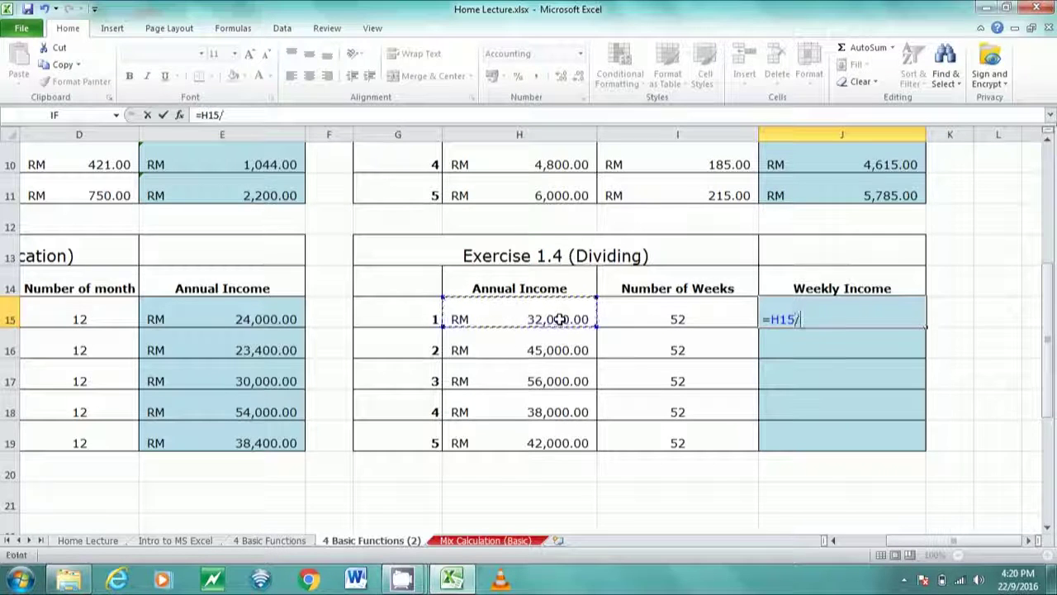
{"action": "left_click", "coordinate": [698, 322]}
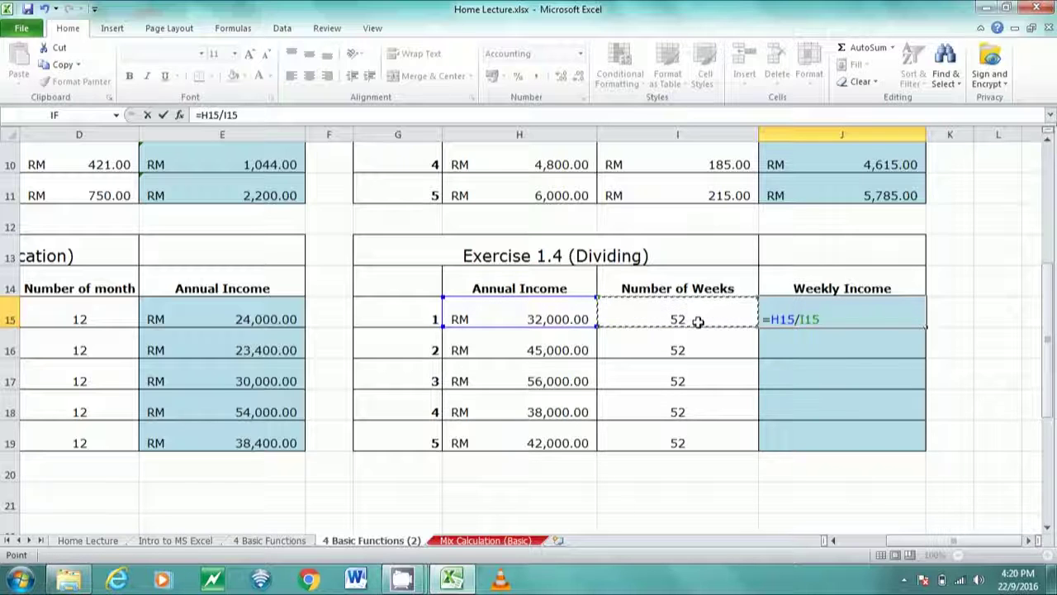
{"action": "key", "text": "Return"}
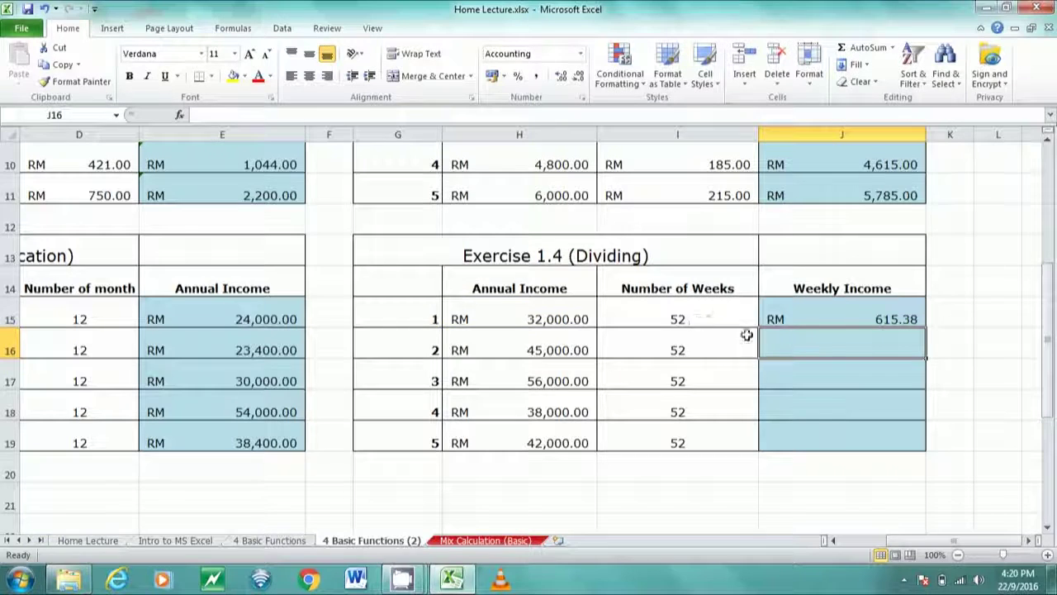
Enter =H16/I16 in J16 and fill it down to J19 for the remaining Weekly Income values.
{"action": "type", "text": "="}
{"action": "left_click", "coordinate": [558, 338]}
{"action": "type", "text": "/"}
{"action": "left_click", "coordinate": [682, 347]}
{"action": "key", "text": "Return"}
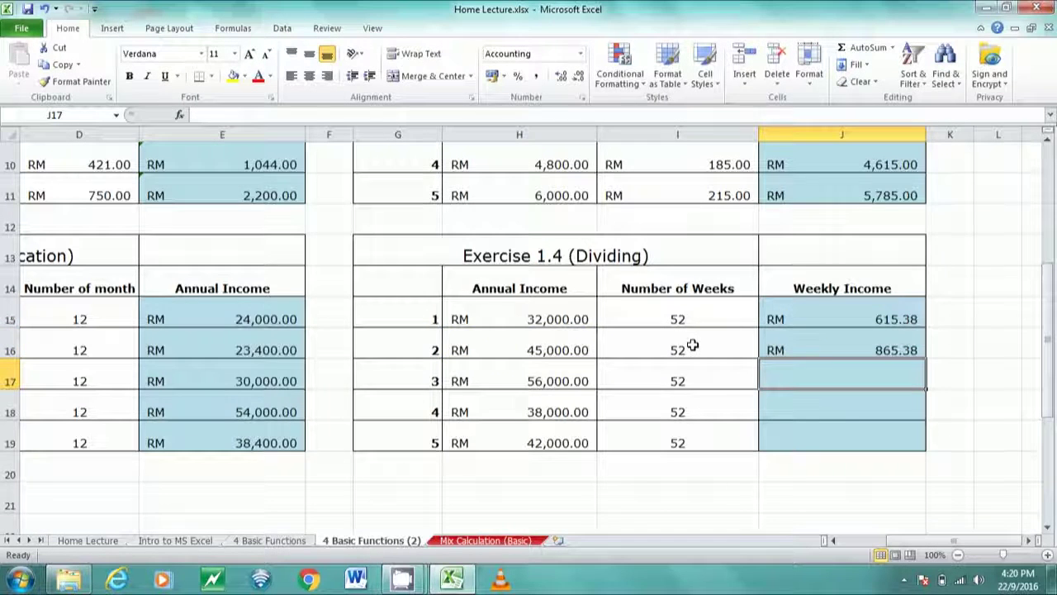
{"action": "left_click", "coordinate": [878, 347]}
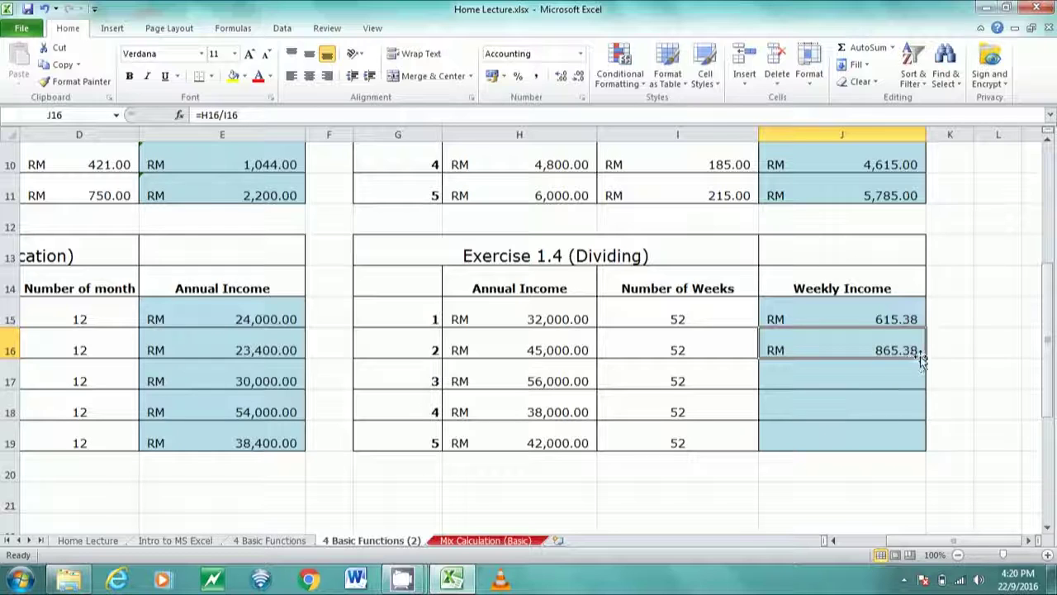
{"action": "left_click_drag", "start_coordinate": [925, 357], "coordinate": [927, 449]}
{"action": "left_click", "coordinate": [857, 496]}
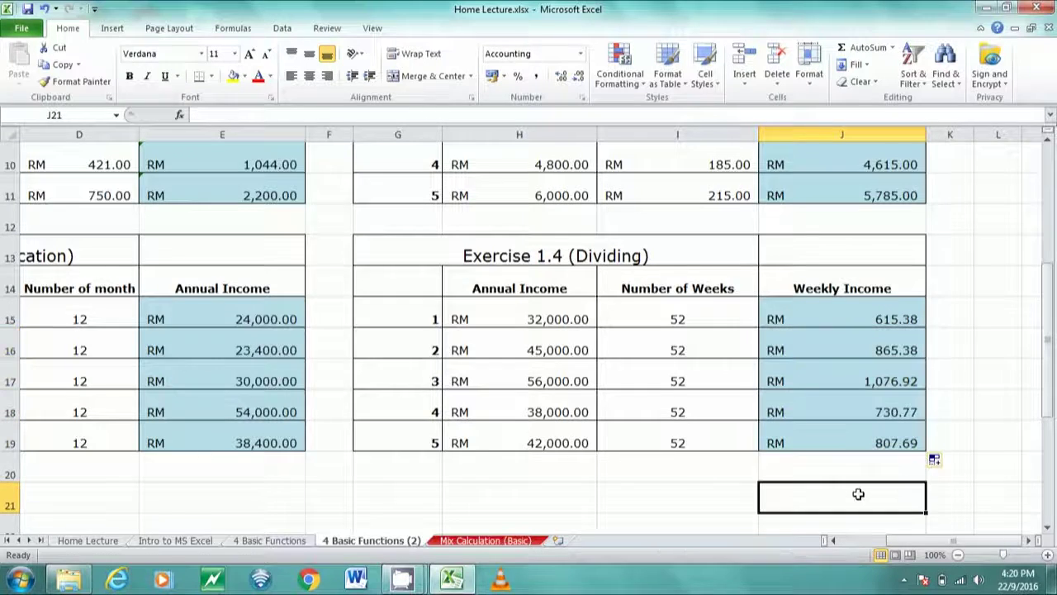
{"action": "scroll", "coordinate": [629, 473], "scroll_direction": "up", "scroll_amount": 2}
{"action": "scroll", "coordinate": [630, 473], "scroll_direction": "down", "scroll_amount": 3}
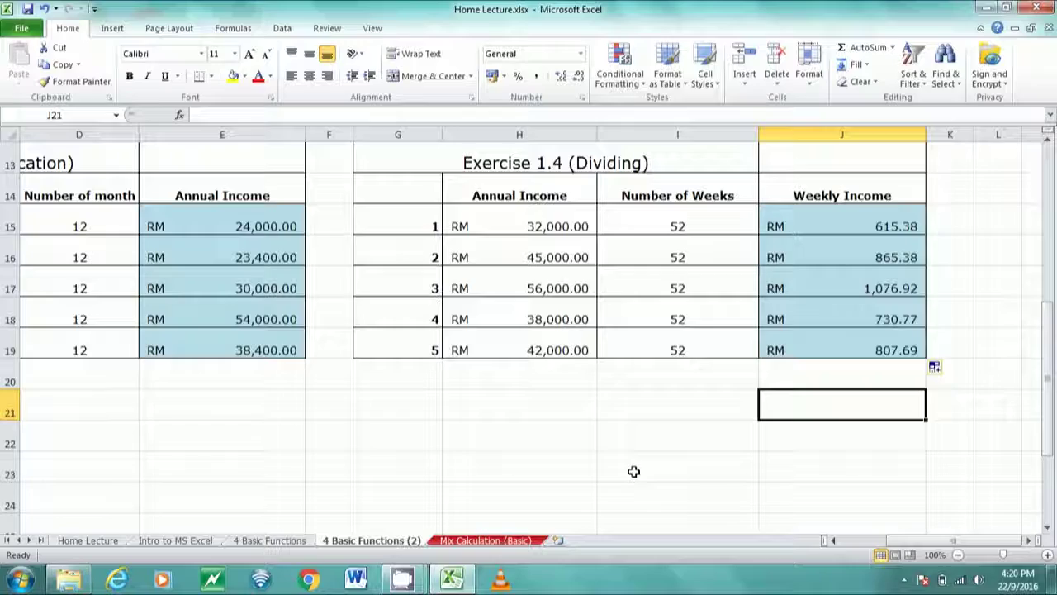
{"action": "scroll", "coordinate": [633, 473], "scroll_direction": "down", "scroll_amount": 2, "text": "ctrl"}
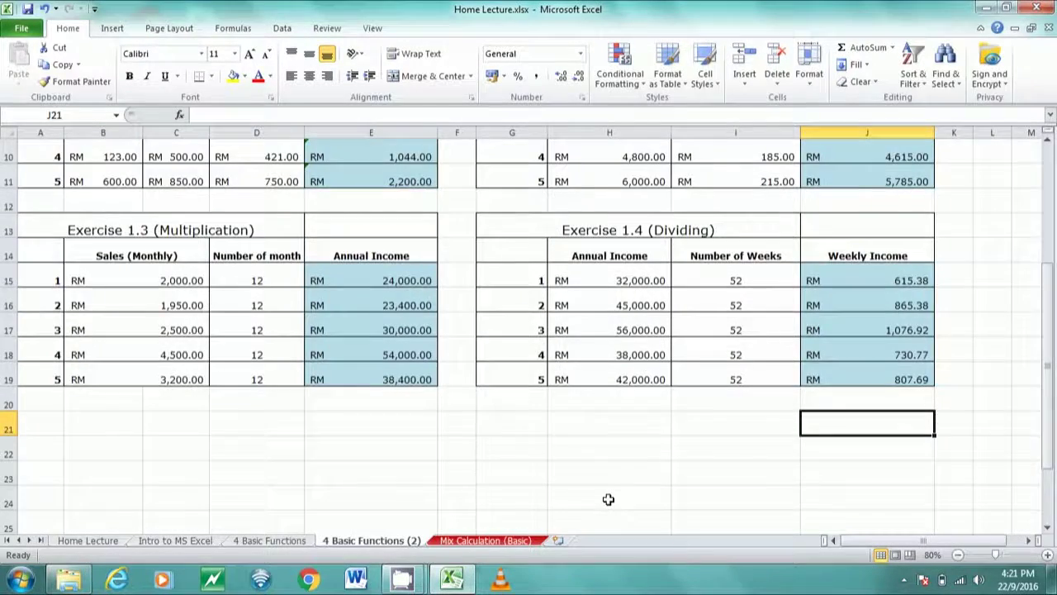
{"action": "scroll", "coordinate": [607, 499], "scroll_direction": "up", "scroll_amount": 2}
{"action": "scroll", "coordinate": [607, 499], "scroll_direction": "up", "scroll_amount": 1}
{"action": "scroll", "coordinate": [608, 499], "scroll_direction": "down", "scroll_amount": 4}
{"action": "scroll", "coordinate": [609, 499], "scroll_direction": "up", "scroll_amount": 2}
{"action": "scroll", "coordinate": [609, 499], "scroll_direction": "up", "scroll_amount": 2}
{"action": "scroll", "coordinate": [608, 498], "scroll_direction": "down", "scroll_amount": 2}
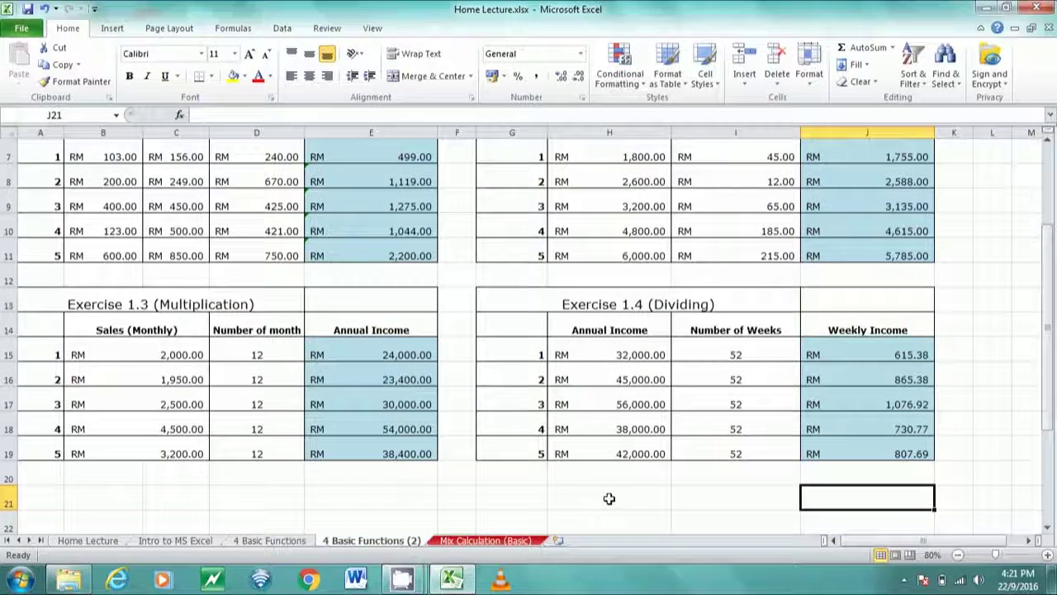
{"action": "scroll", "coordinate": [609, 498], "scroll_direction": "down", "scroll_amount": 1}
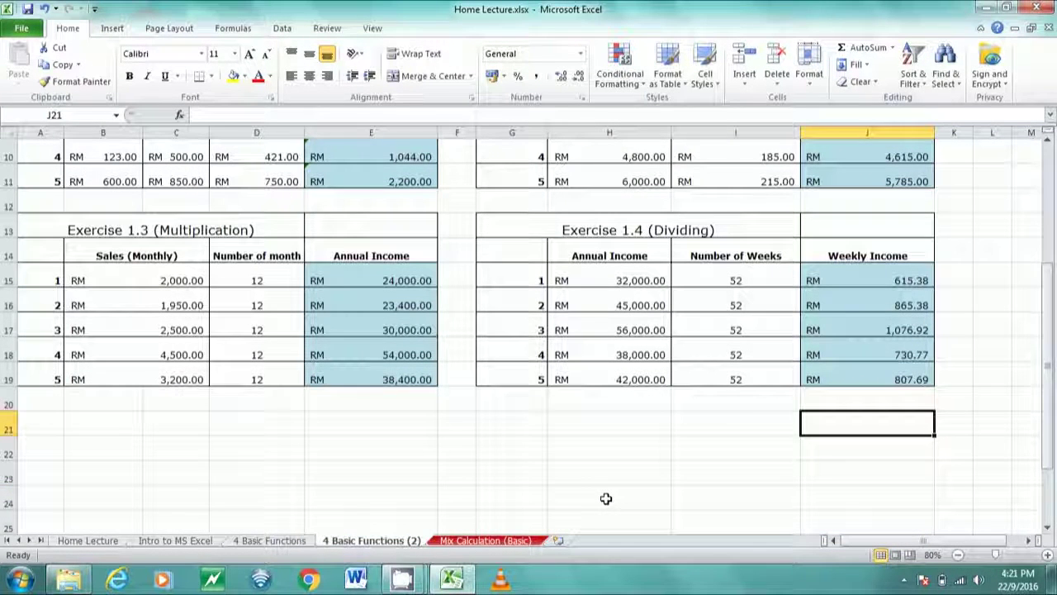